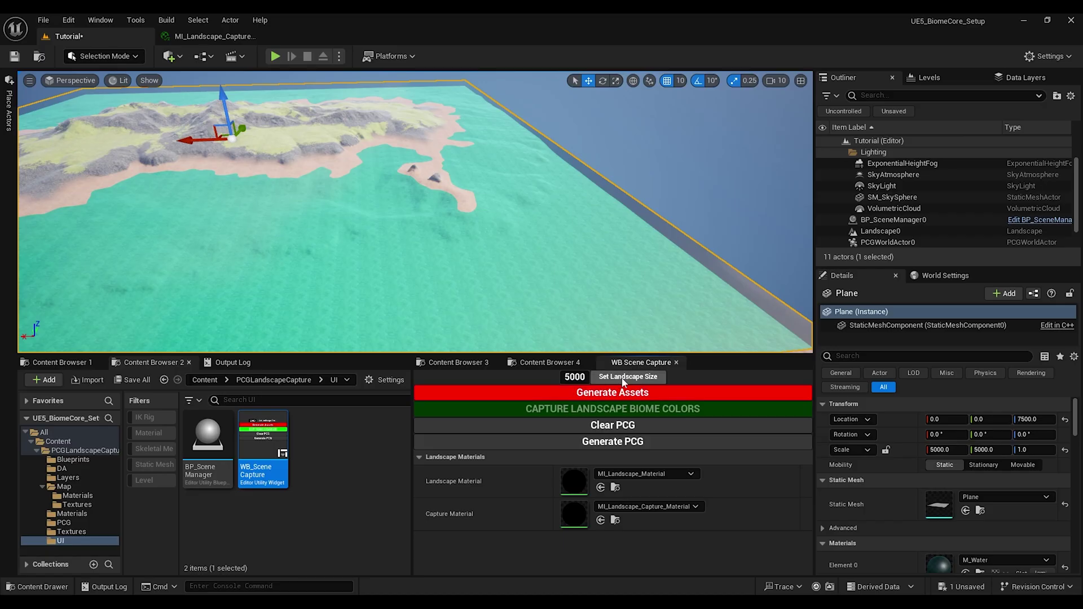
Step: Apply the landscape size of 5000 in the scene capture widget
click(624, 382)
click(625, 382)
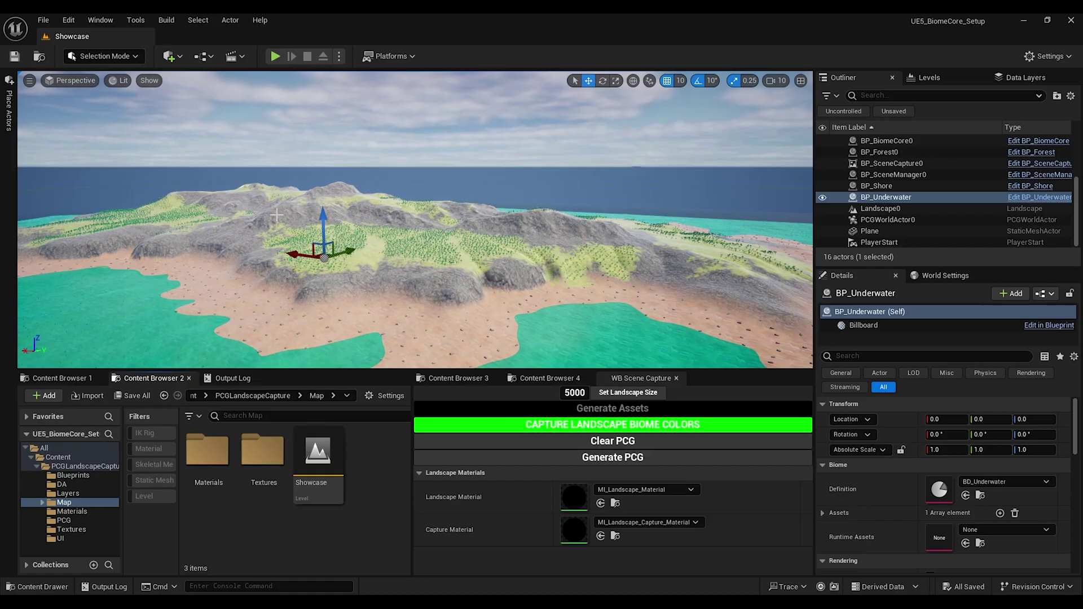
Step: Search the plugin list for "biome" to check that the PCG biome plugins are enabled, and close the list
click(163, 396)
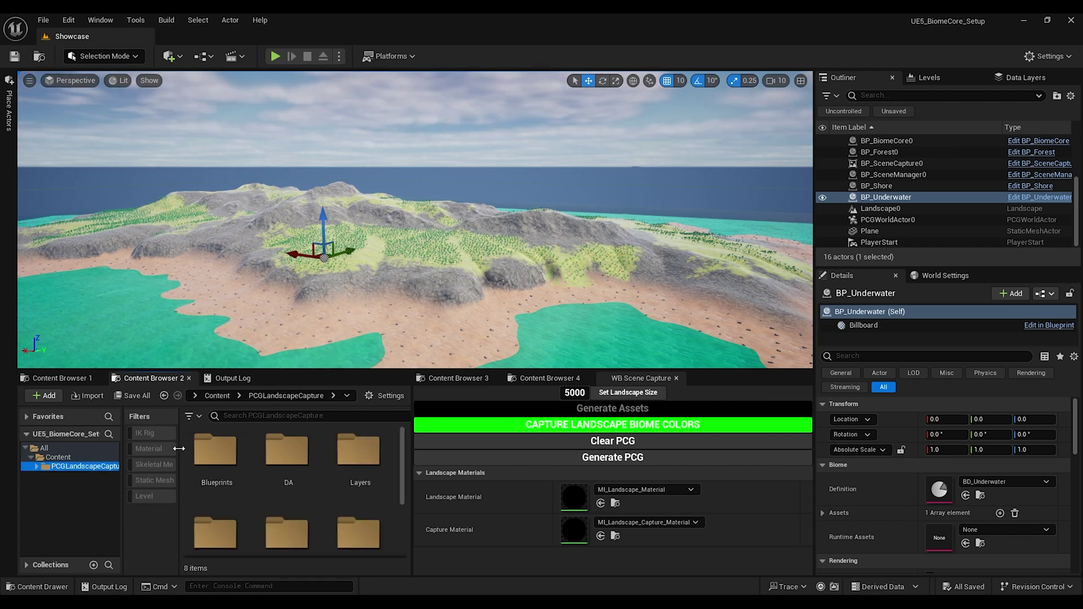
click(68, 20)
click(95, 208)
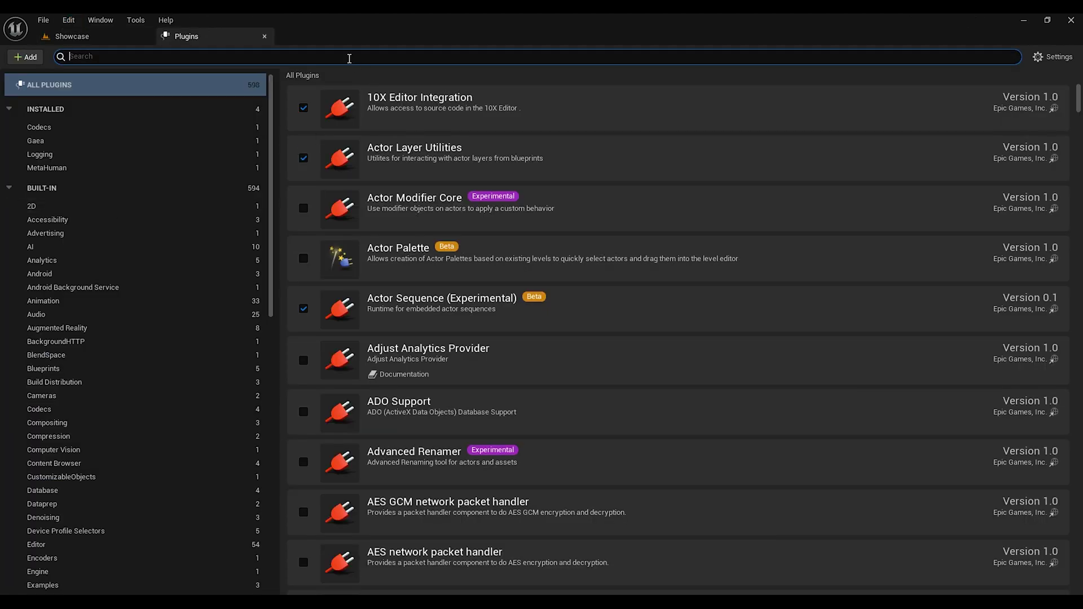
click(350, 58)
text(biome)
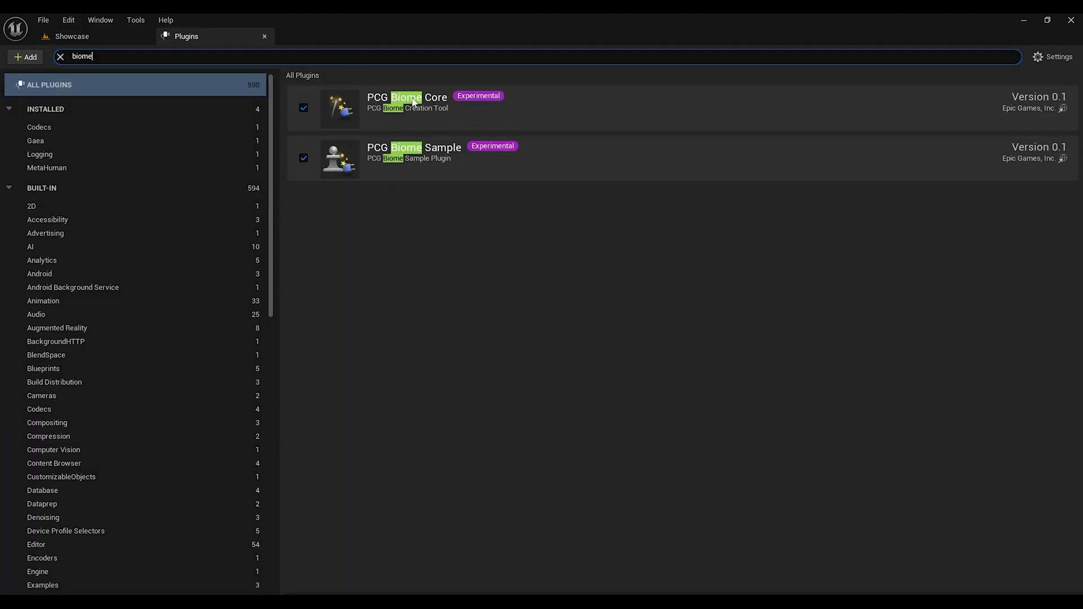
click(264, 36)
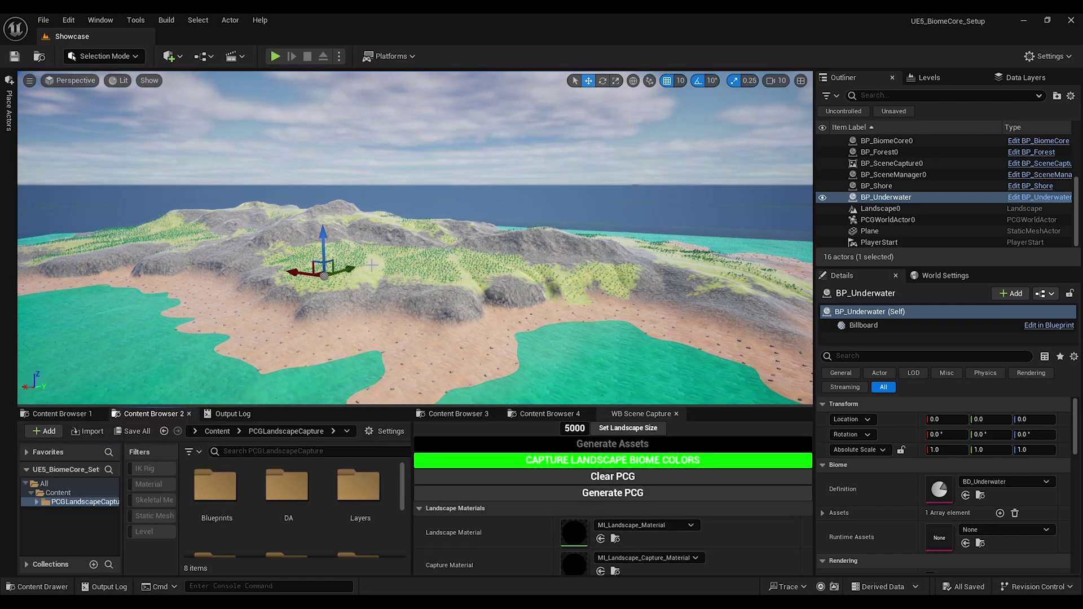
Step: Examine the Showcase island's vegetation, rocks and shoreline from close up and from a distance
right_drag(535, 297, 564, 316)
key(w)
right_drag(501, 276, 481, 228)
scroll(501, 276, down, 2)
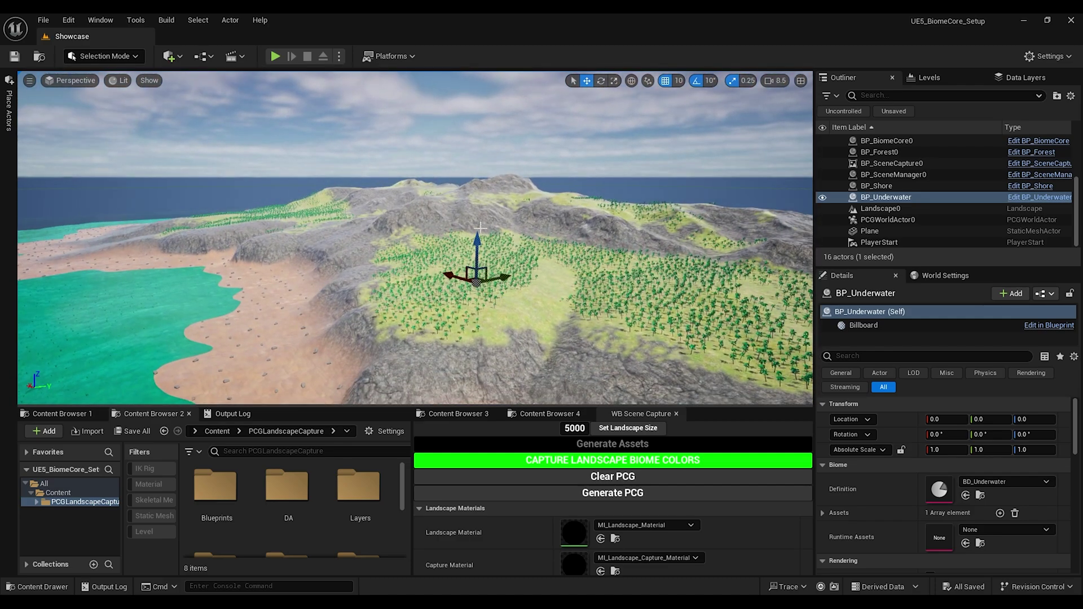
key(s)
right_drag(213, 338, 282, 330)
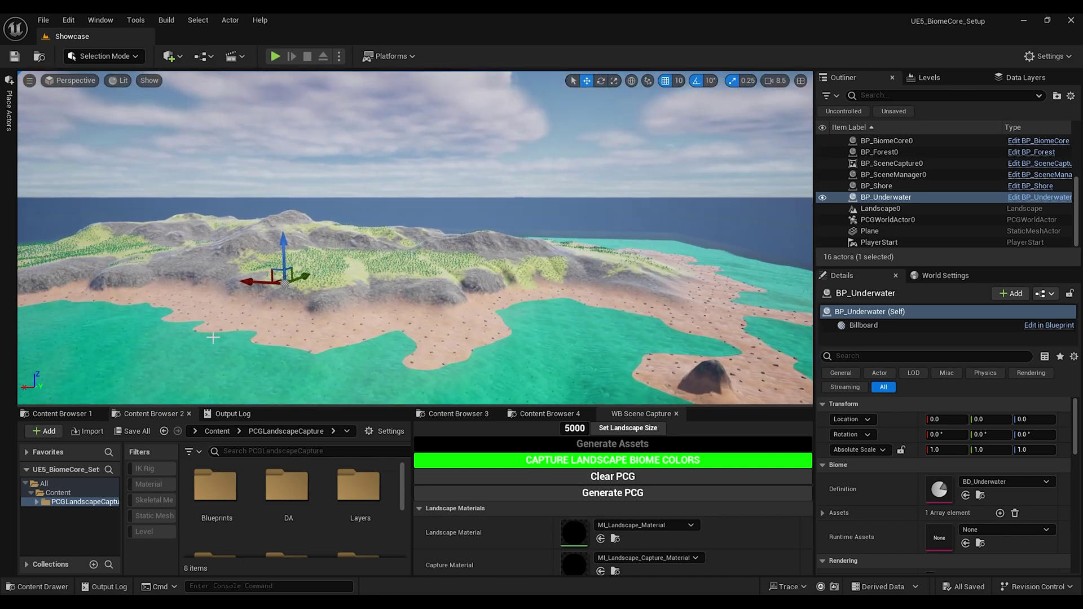
drag(326, 407, 340, 359)
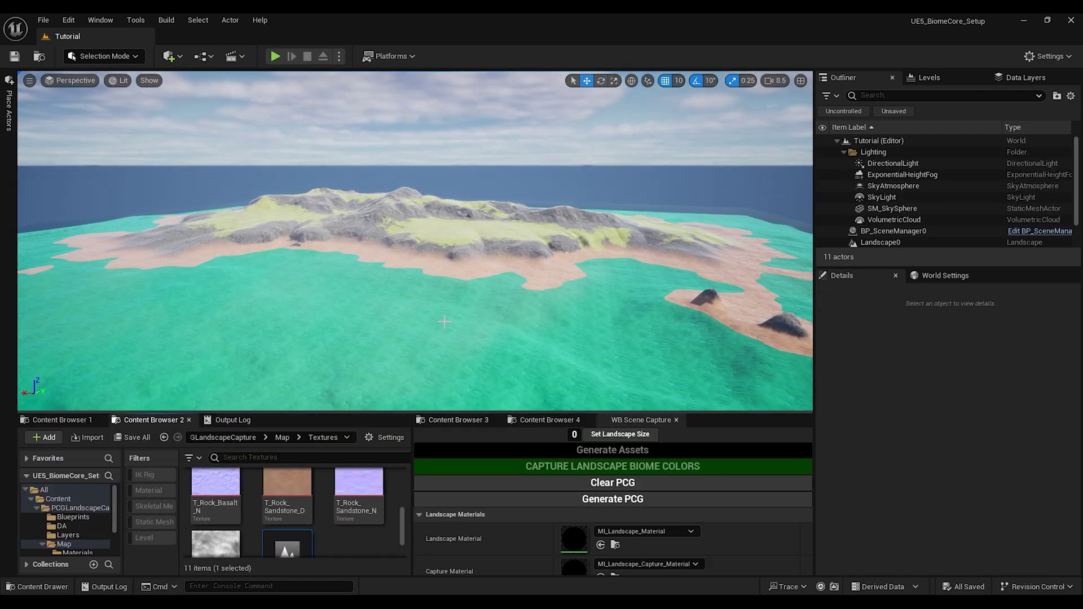
mouse_move(444, 321)
right_down()
mouse_move(539, 320)
mouse_move(443, 307)
right_up()
key(w)
right_drag(399, 266, 409, 278)
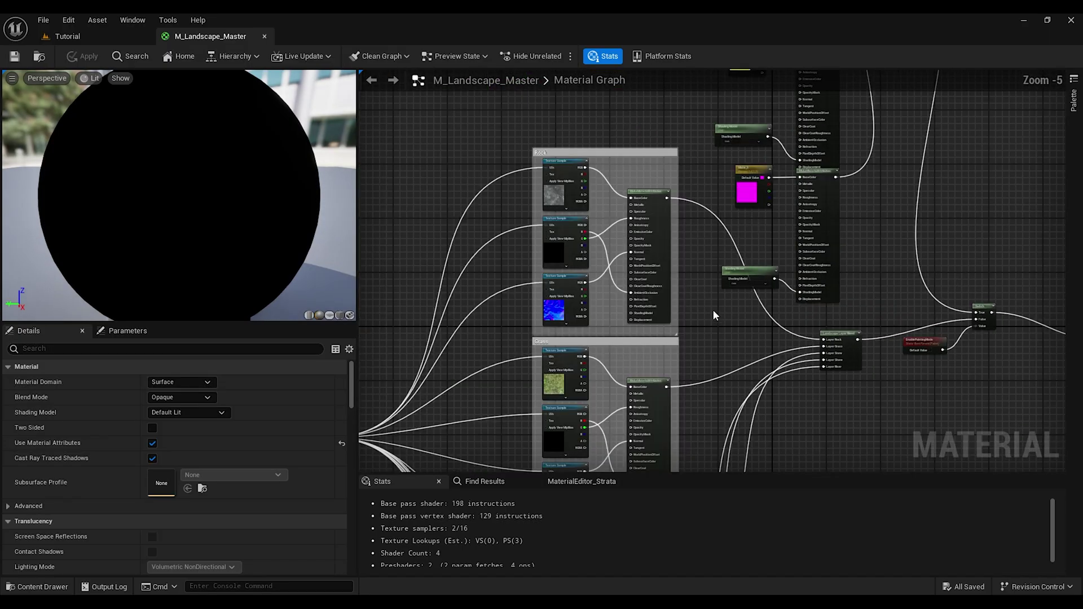
Step: Examine the M_Landscape_Master graph, including the EnablePaintingMode switch, the layer blends and the mask color parameters
right_drag(629, 372, 400, 471)
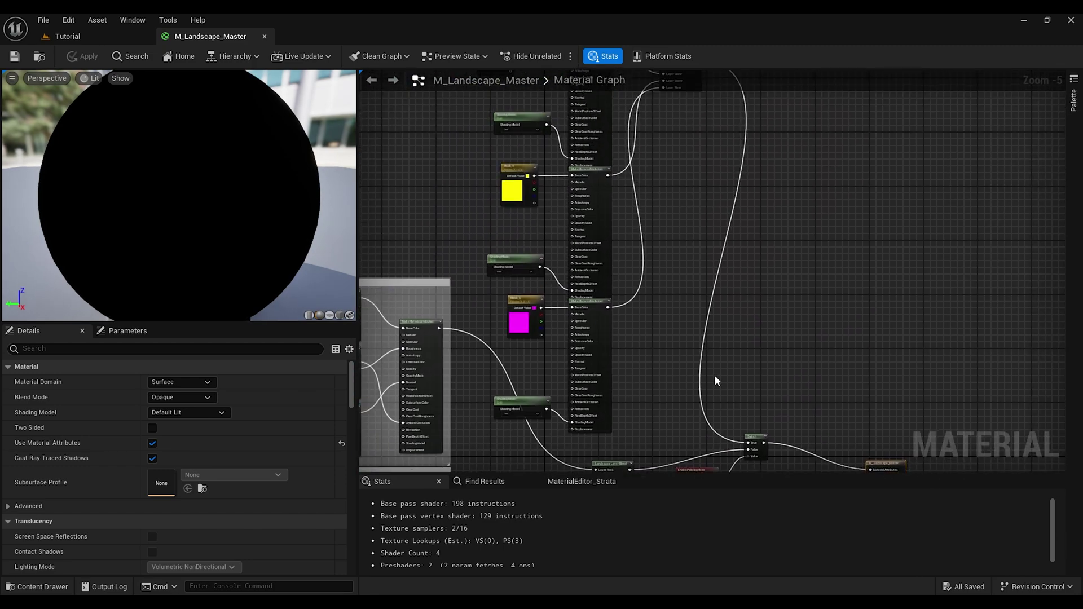
scroll(599, 259, up, 4)
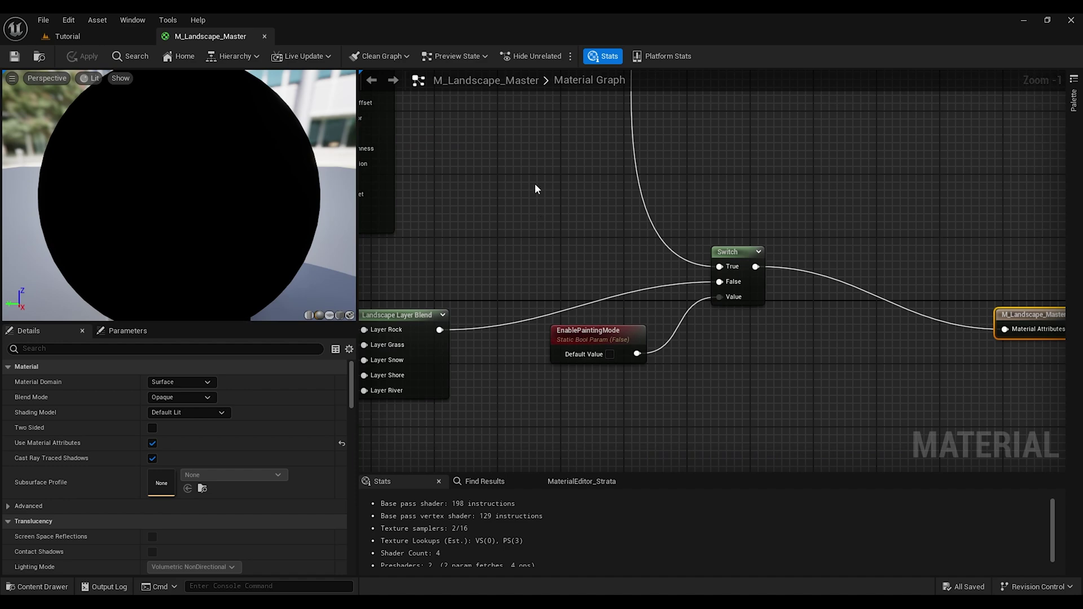
scroll(534, 187, down, 3)
right_drag(506, 169, 519, 462)
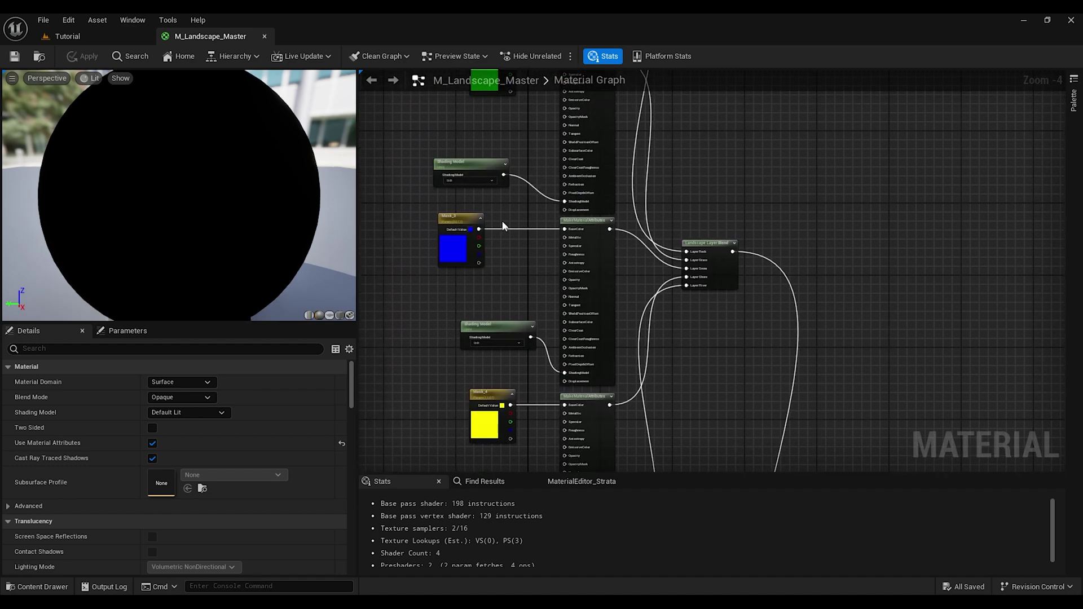
right_drag(504, 224, 514, 76)
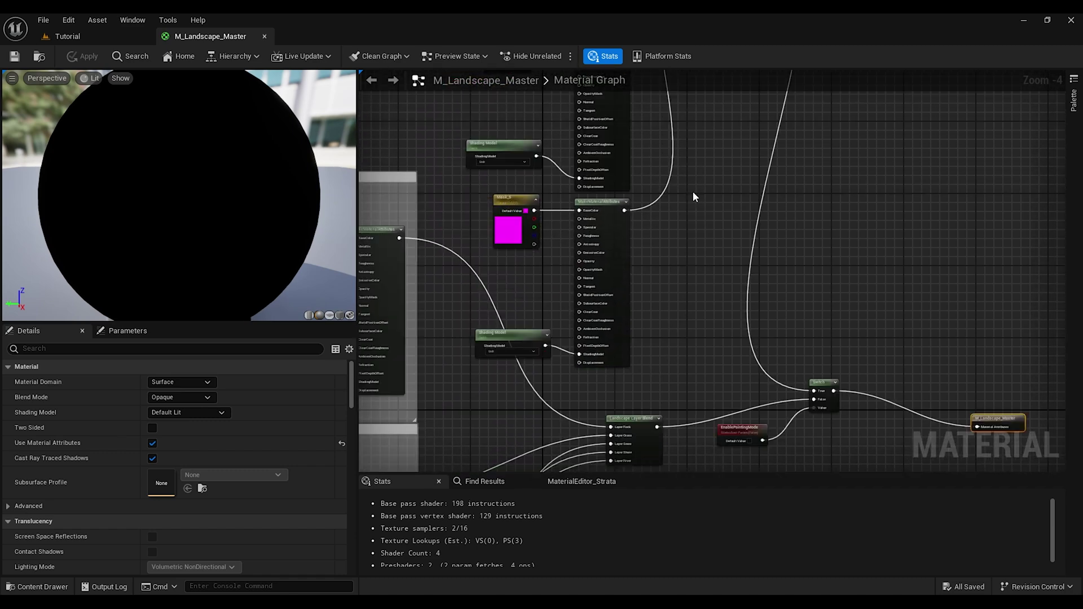
Step: Switch to the web browser, highlight the MW Landscape Auto Material product title, and return to Unreal Editor
key(alt+Tab)
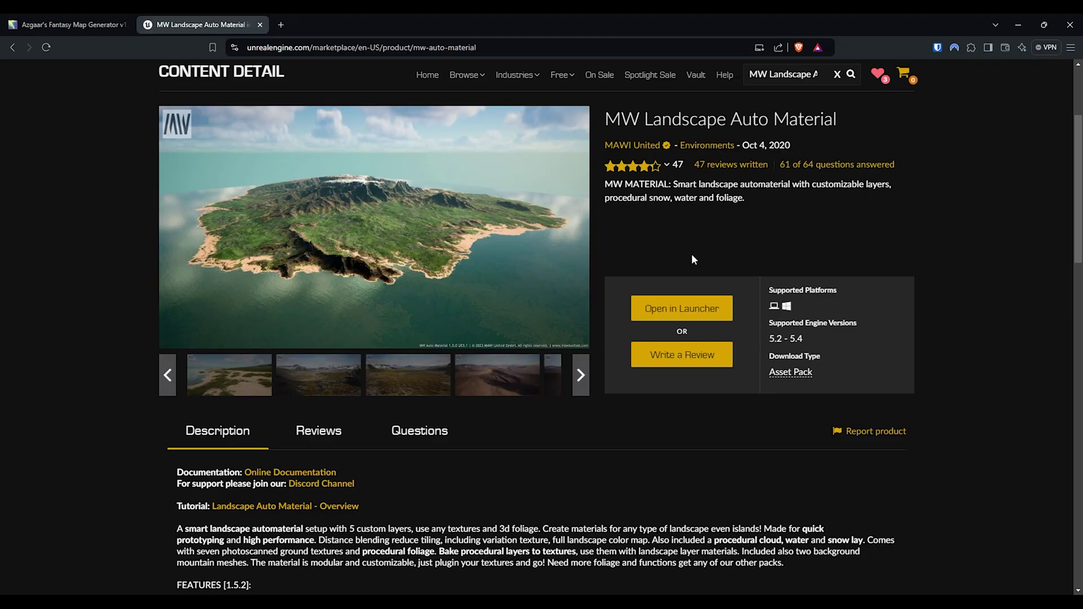
drag(606, 119, 867, 136)
key(alt+Tab)
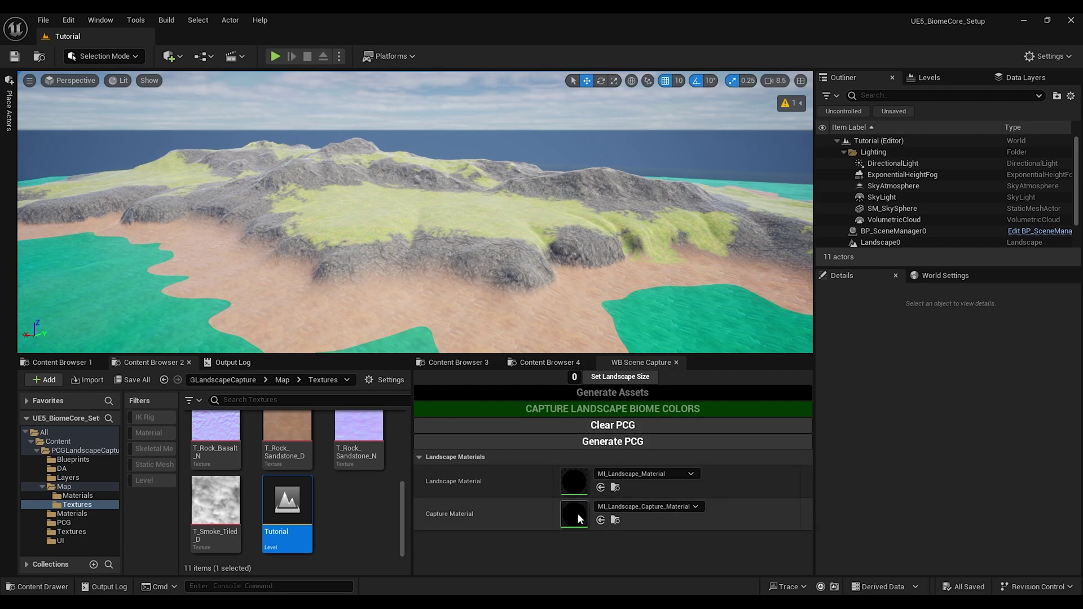
Step: Inspect the landscape capture material instance's static switch and mask color parameters, and return to the Tutorial level
drag(316, 107, 310, 38)
click(280, 130)
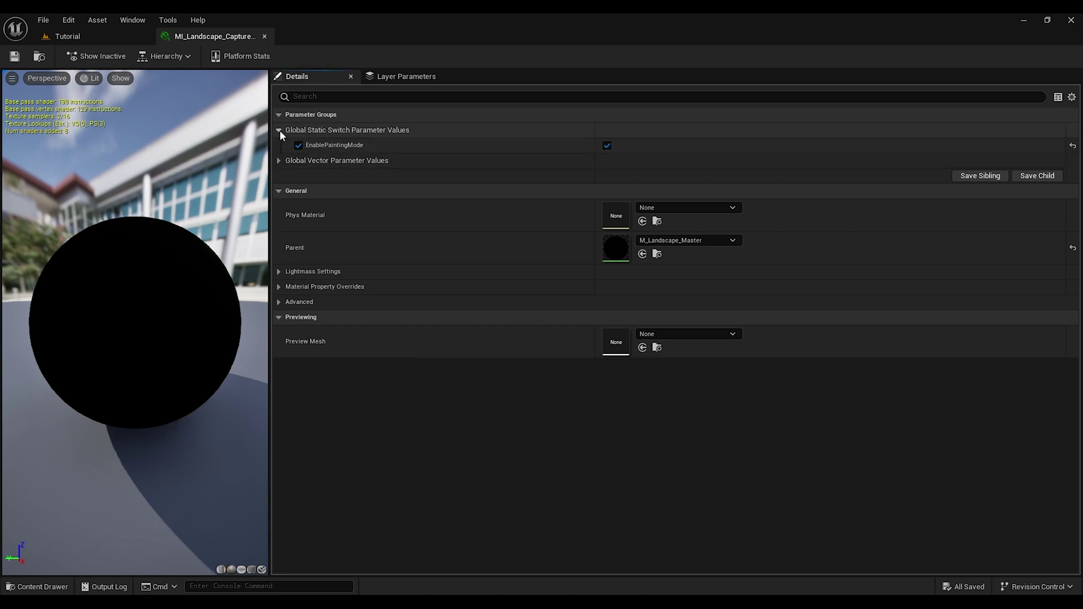
click(277, 160)
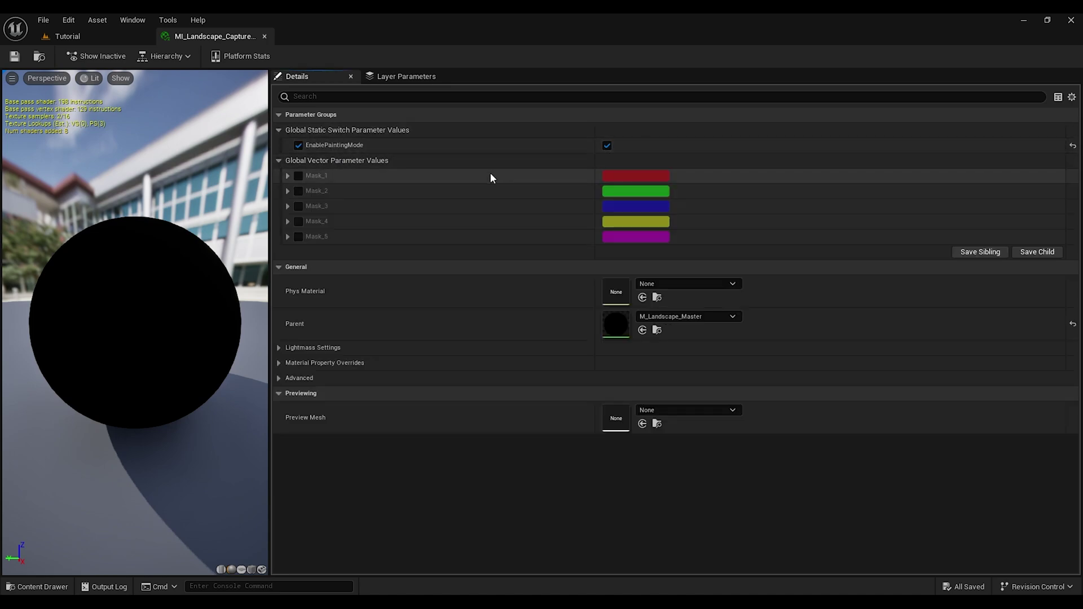
click(66, 36)
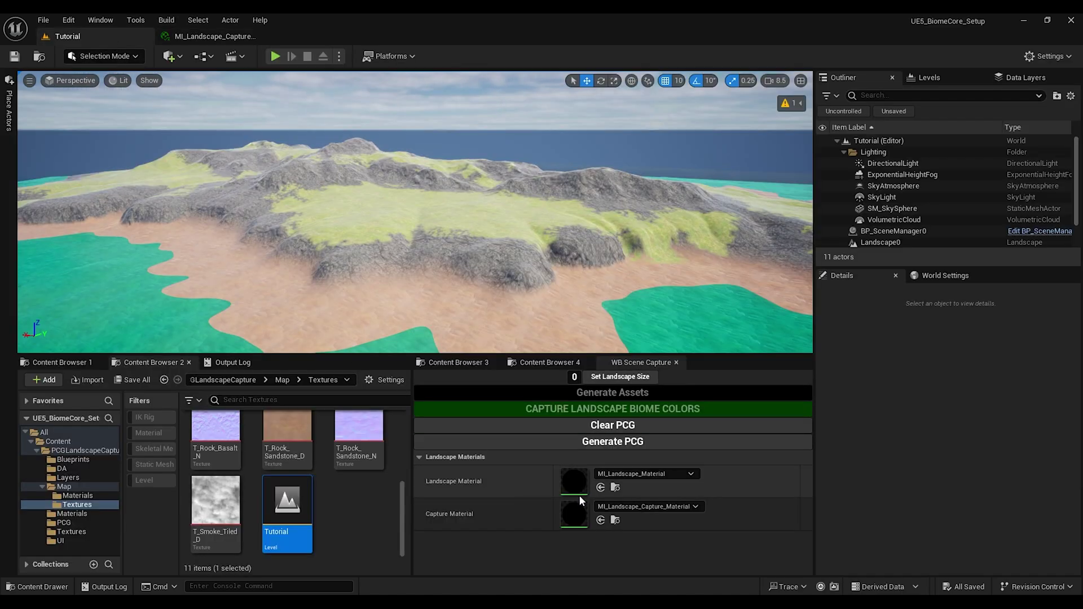
Step: Assign MI_Landscape_Material as the landscape material of Landscape0
drag(263, 440, 938, 473)
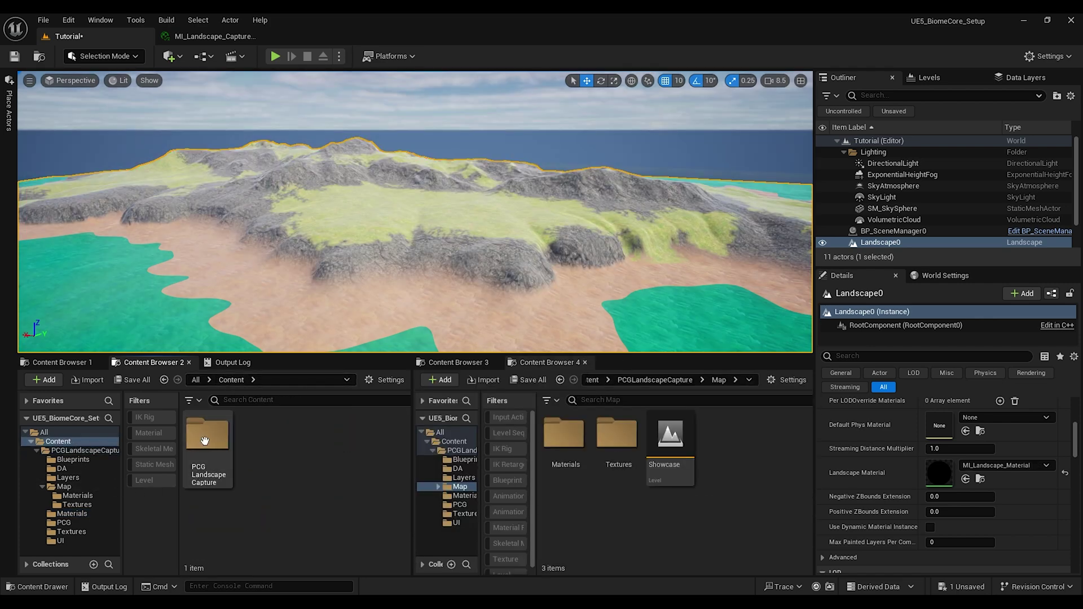
Step: Run the WB_SceneCapture editor utility widget from the UI folder of PCGLandscapeCapture
double_click(207, 436)
scroll(370, 496, down, 2)
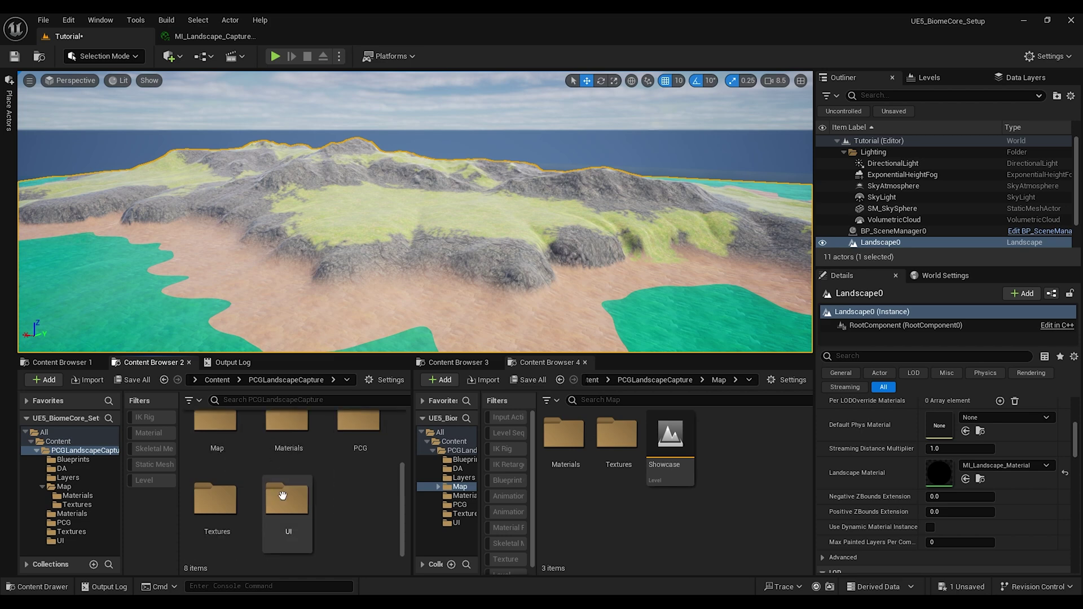
double_click(289, 505)
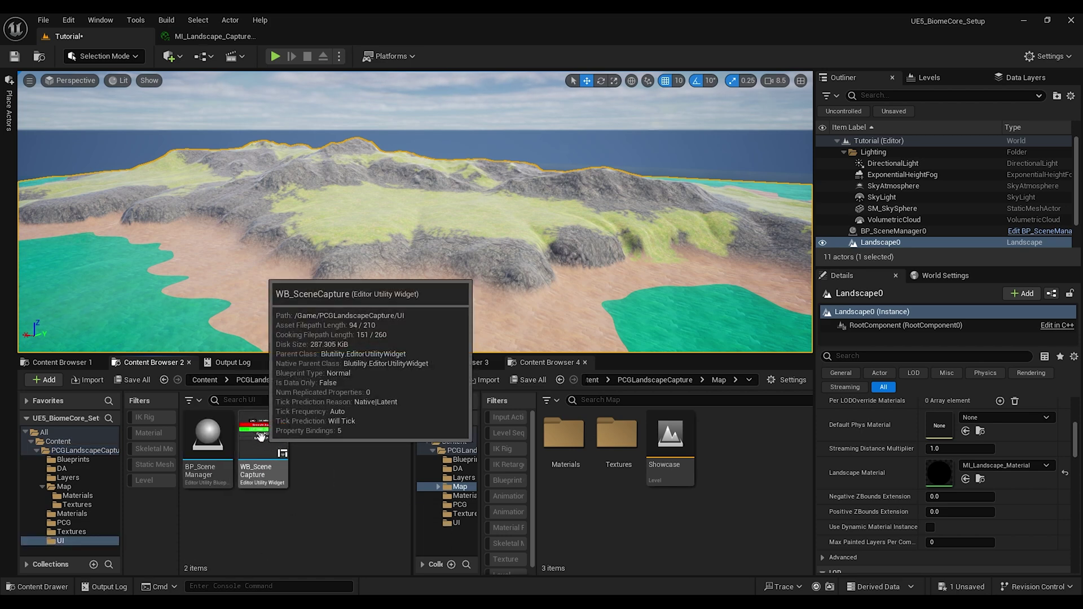
right_click(260, 436)
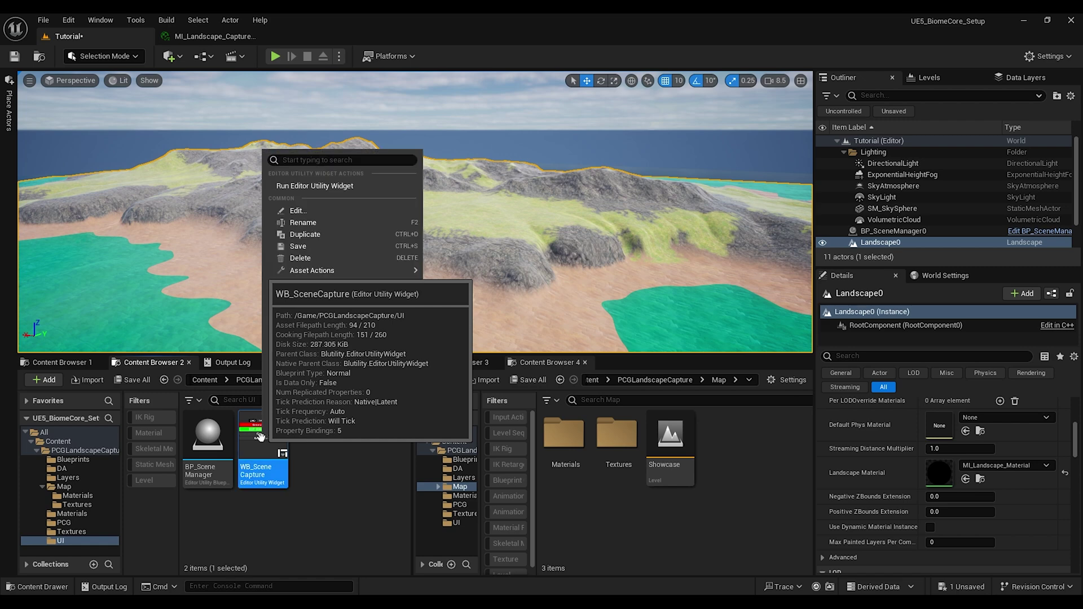
click(317, 187)
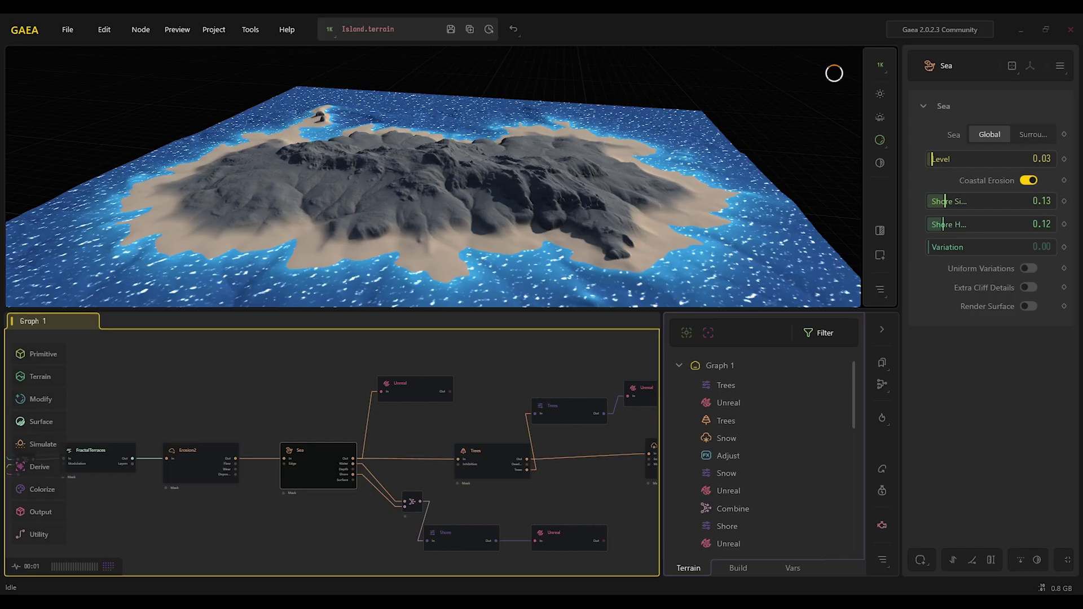
Step: In Gaea, check the terrain width in the project's build settings, and close the settings
click(251, 30)
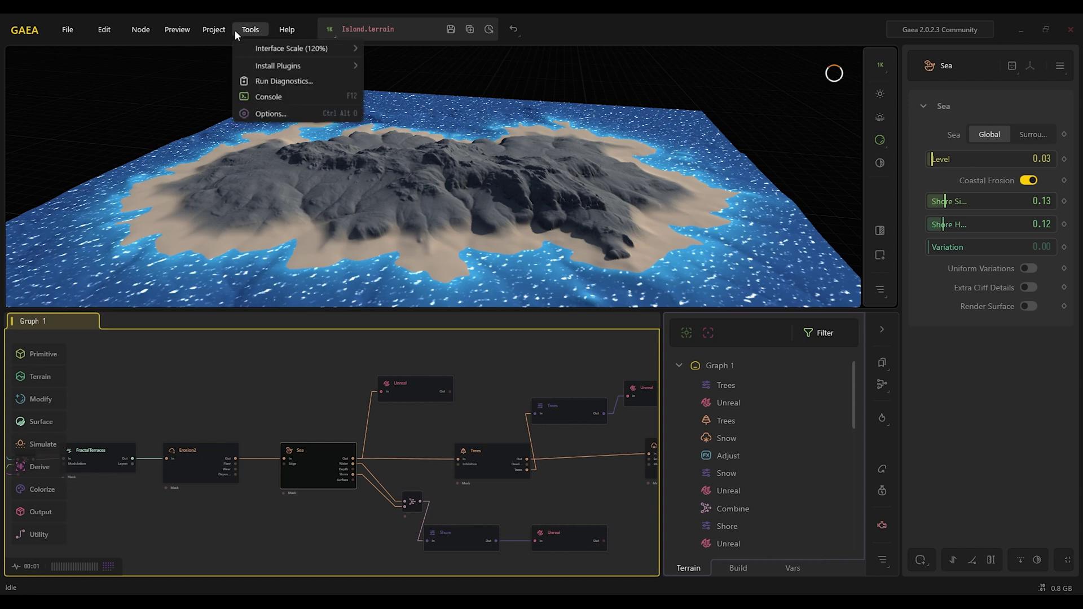
click(214, 29)
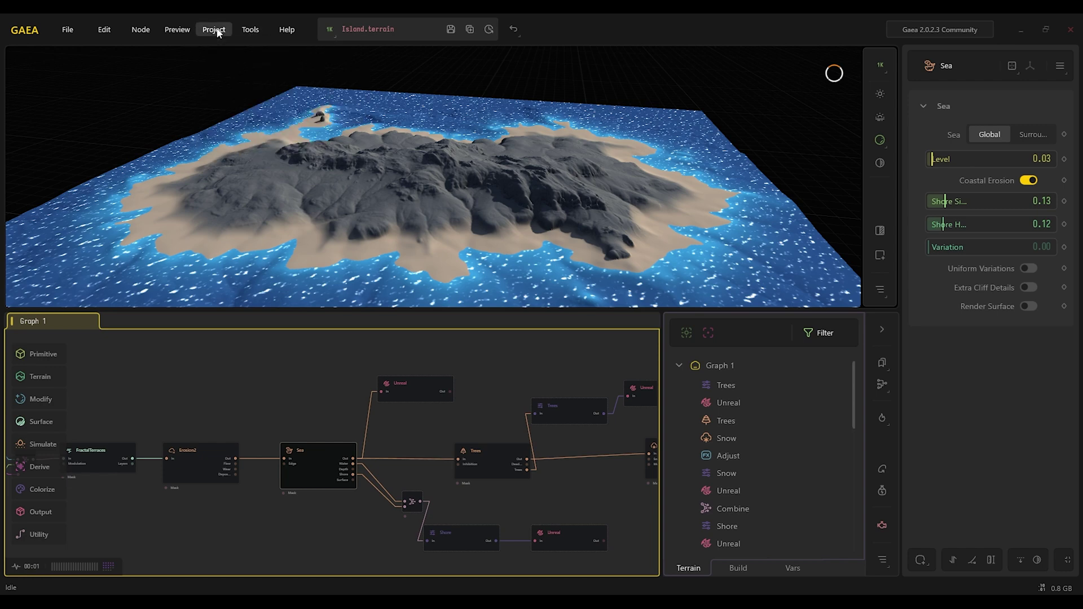
click(214, 29)
click(238, 81)
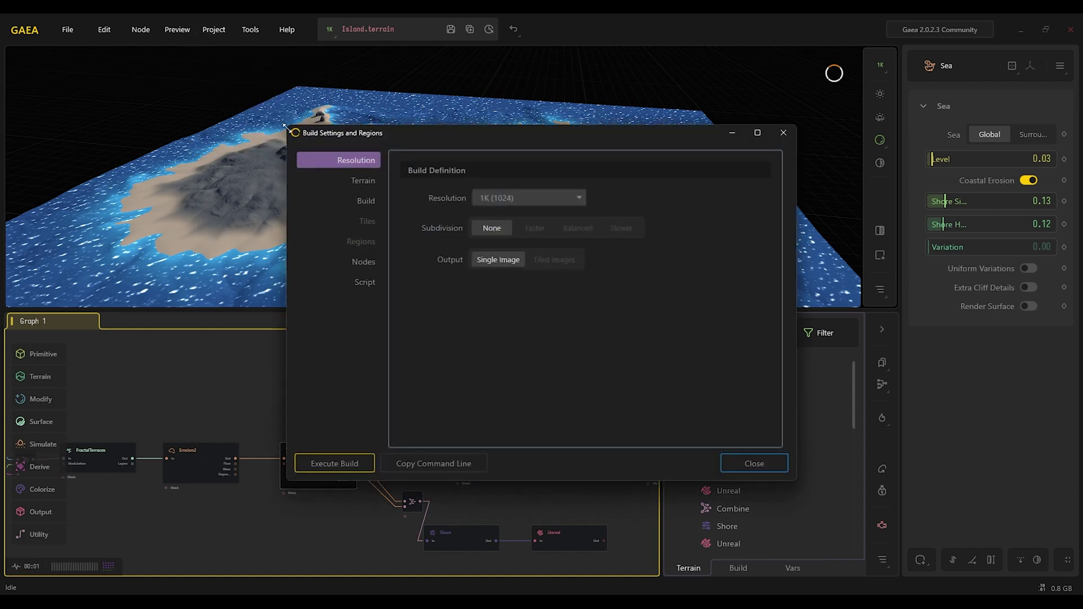
click(362, 181)
double_click(517, 192)
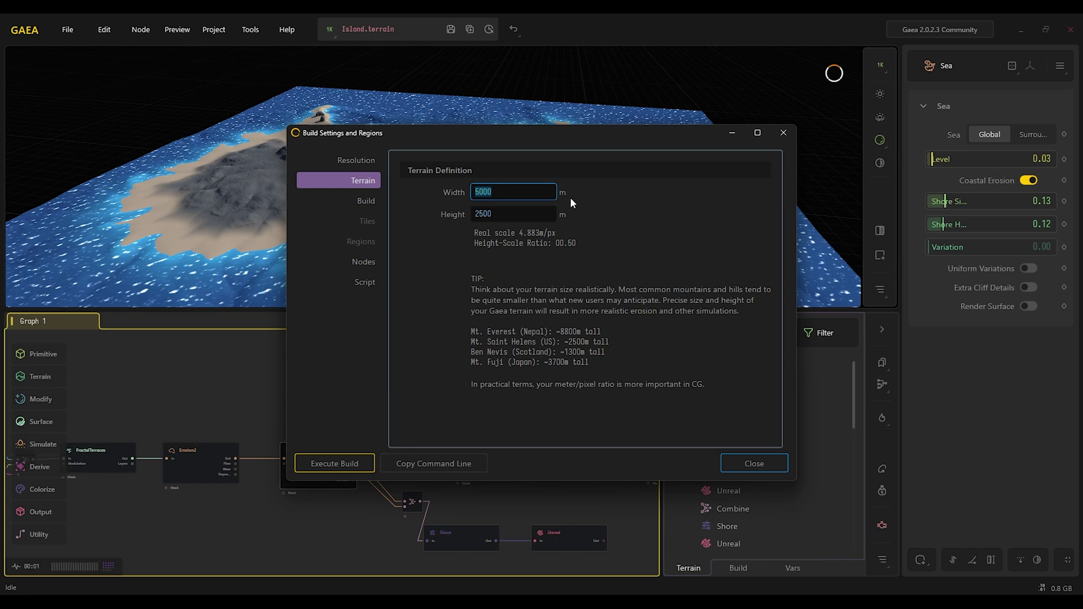
click(783, 132)
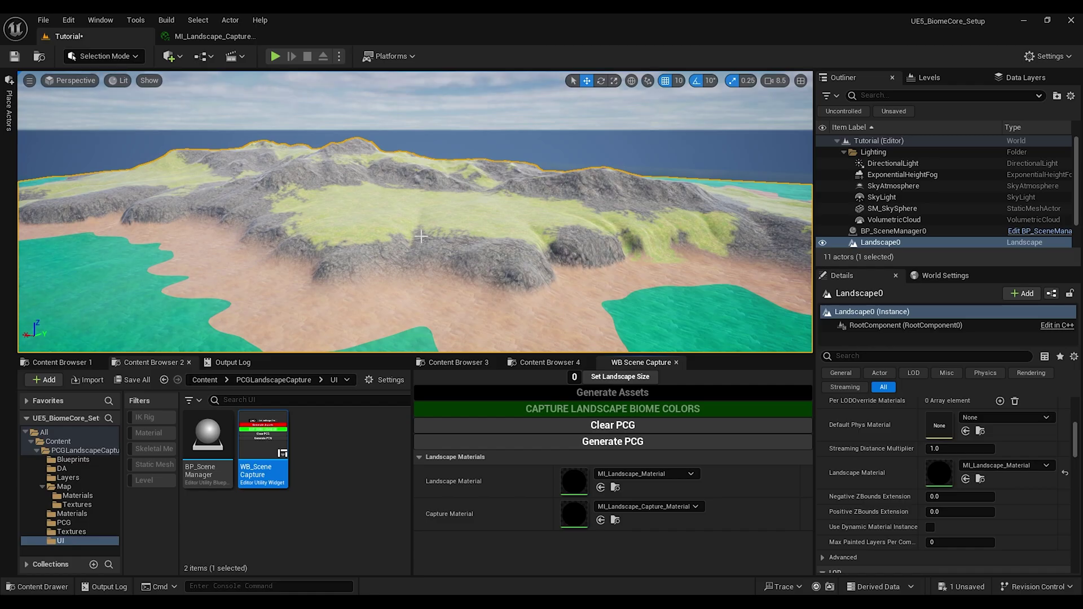
Step: Inspect how the water plane covers the landscape out to its edges, and check the plane's transform values
key(s)
right_drag(414, 239, 416, 263)
scroll(415, 239, up, 3)
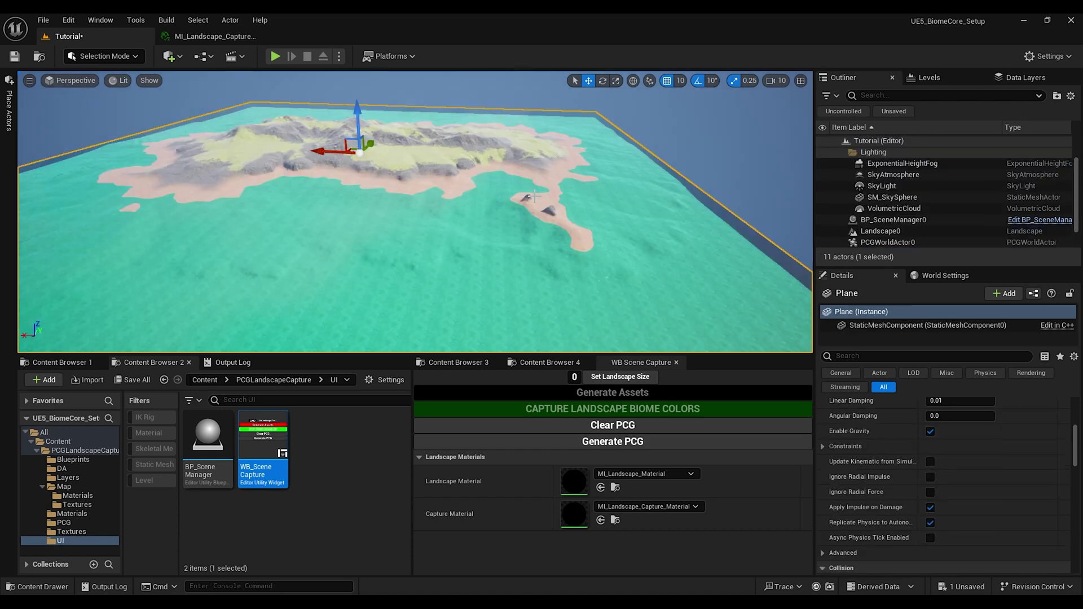
right_drag(363, 231, 274, 233)
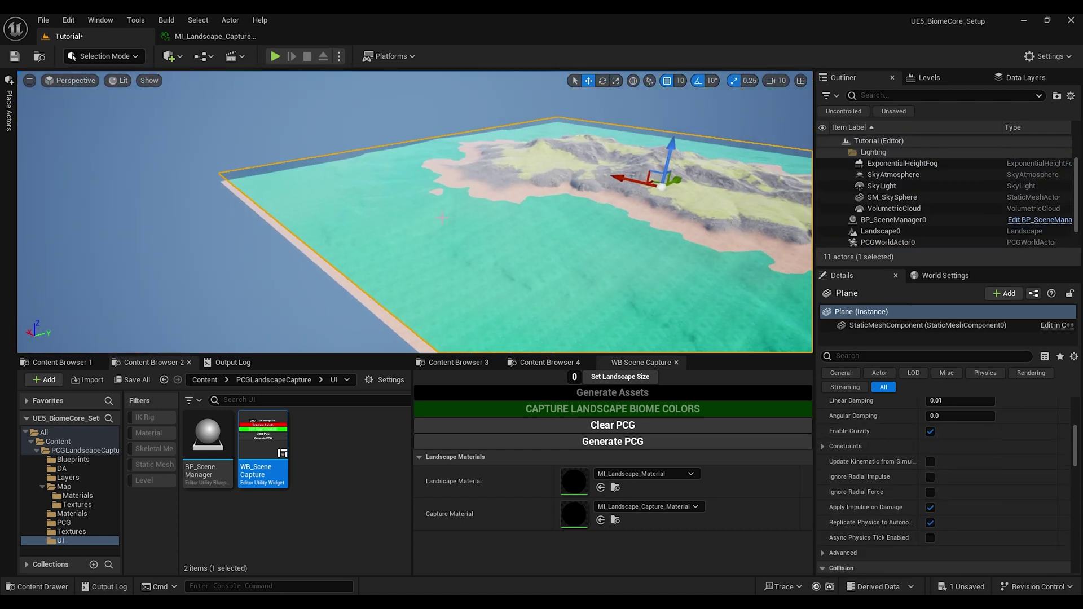
right_drag(341, 278, 514, 210)
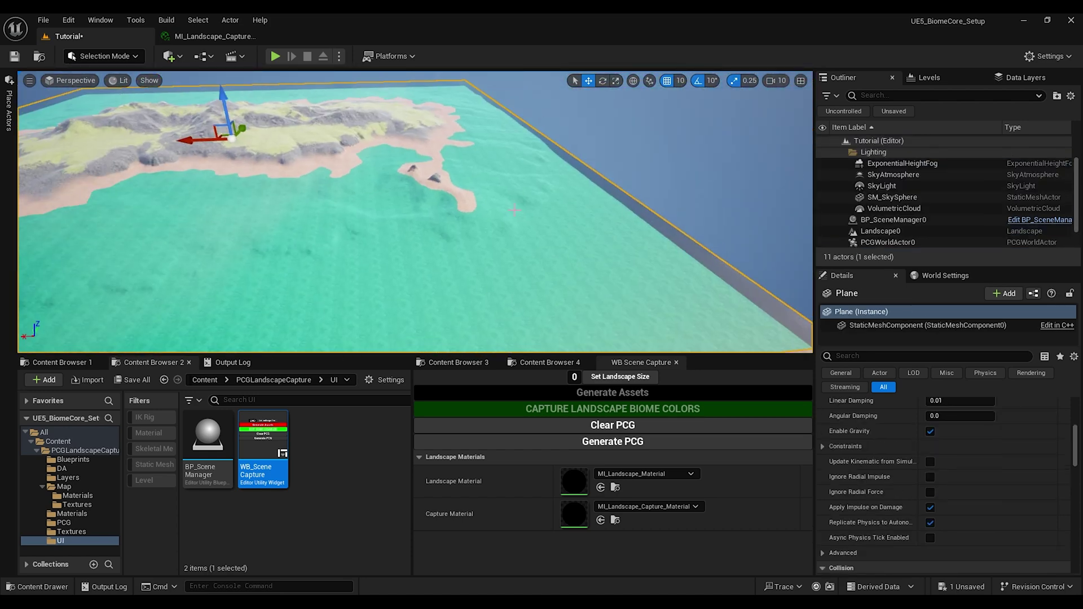
scroll(883, 448, up, 10)
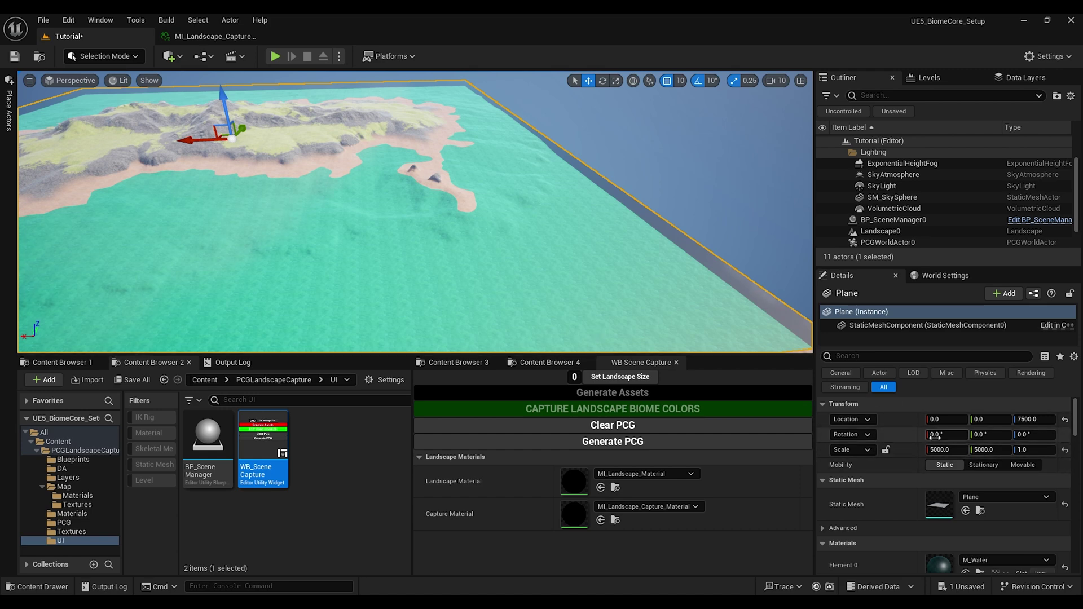
Step: Set the landscape size to 5000 in the scene capture widget and generate the assets
click(574, 378)
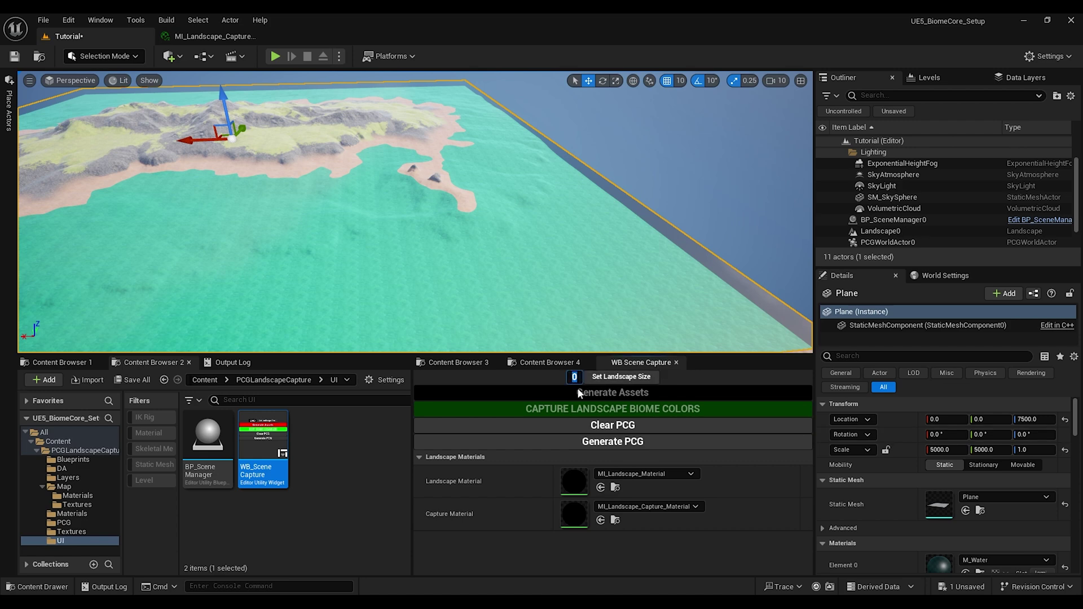
text(5000)
key(Return)
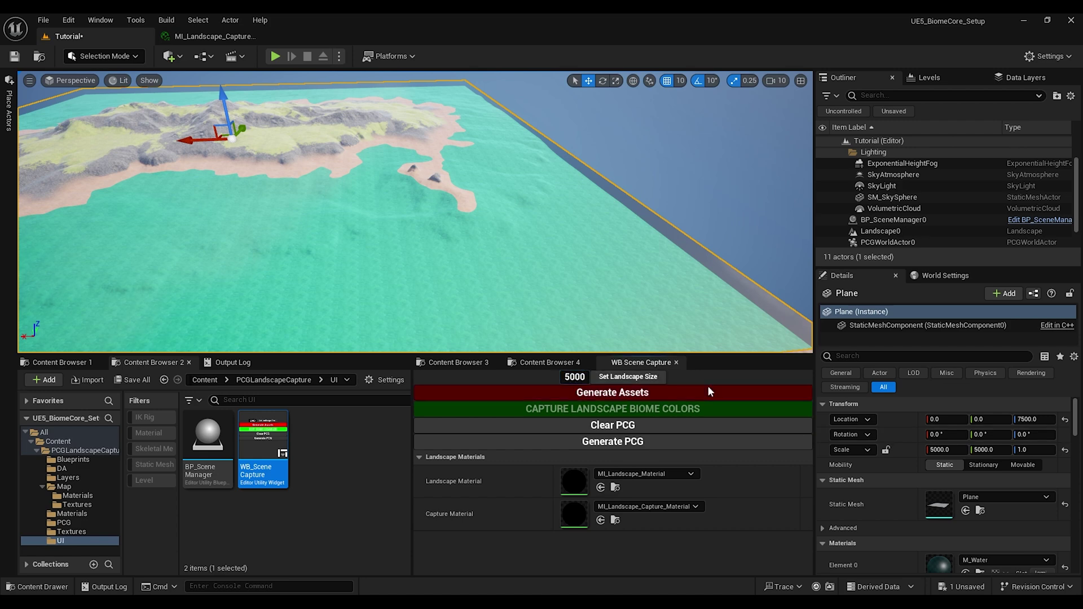
click(626, 379)
click(610, 395)
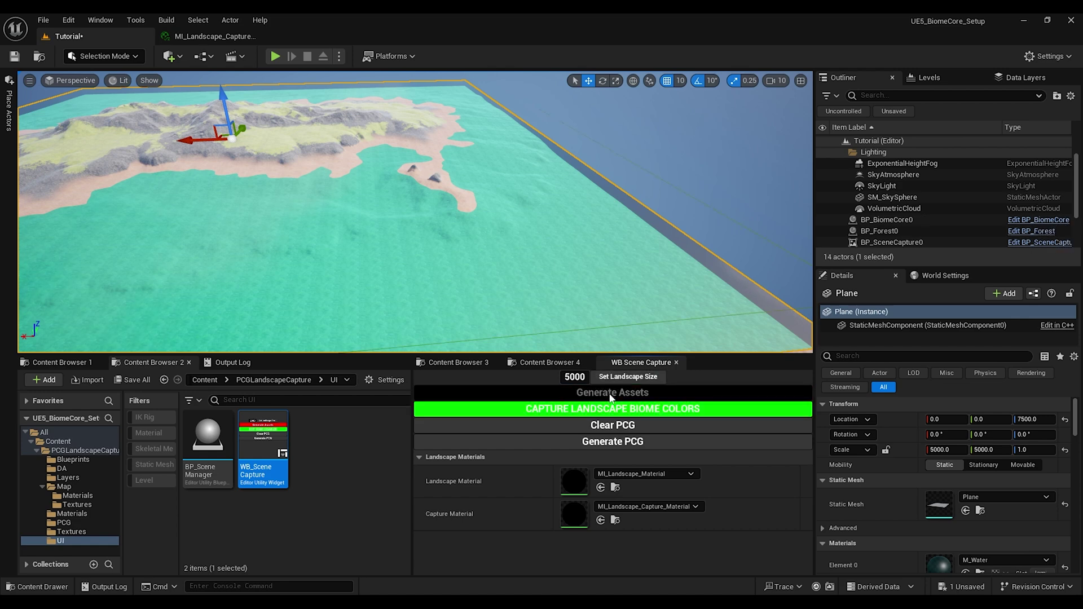
Step: Inspect the details of the BP_BiomeCore0 and BP_Forest0 actors
scroll(934, 226, down, 3)
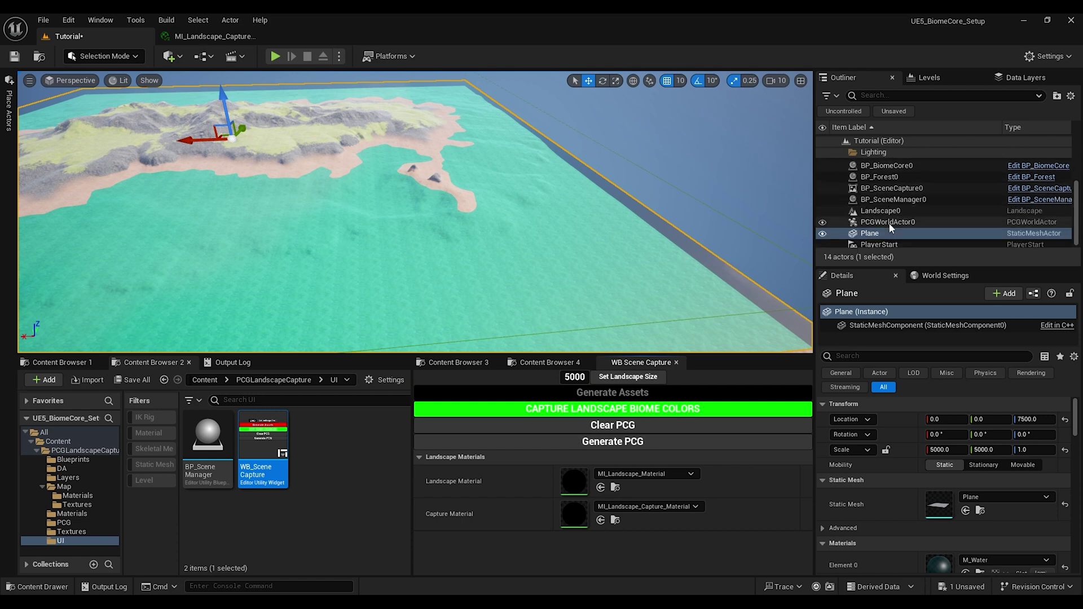
click(913, 167)
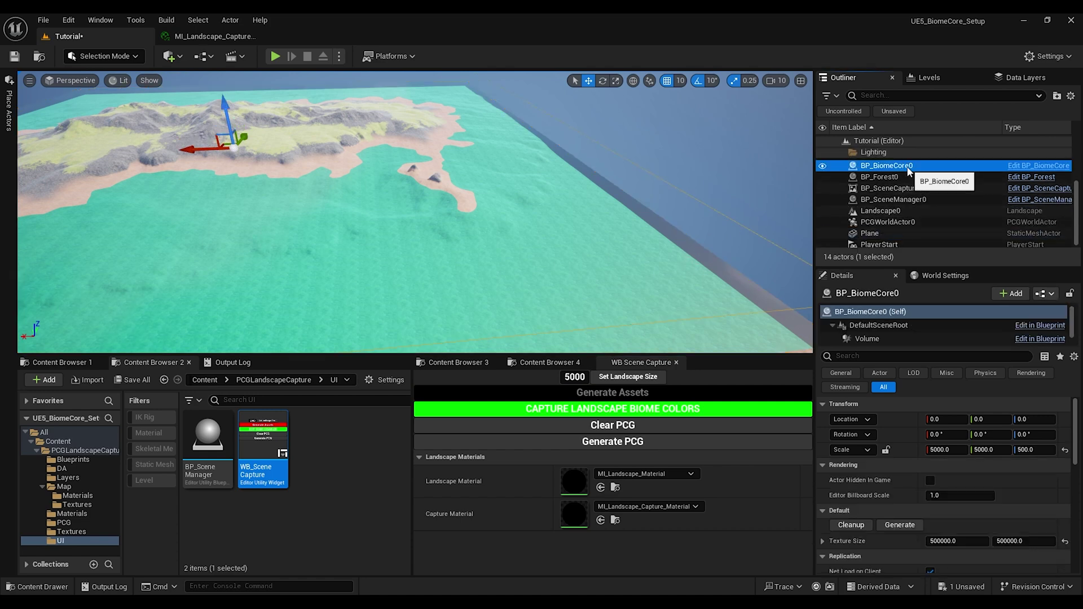
click(878, 177)
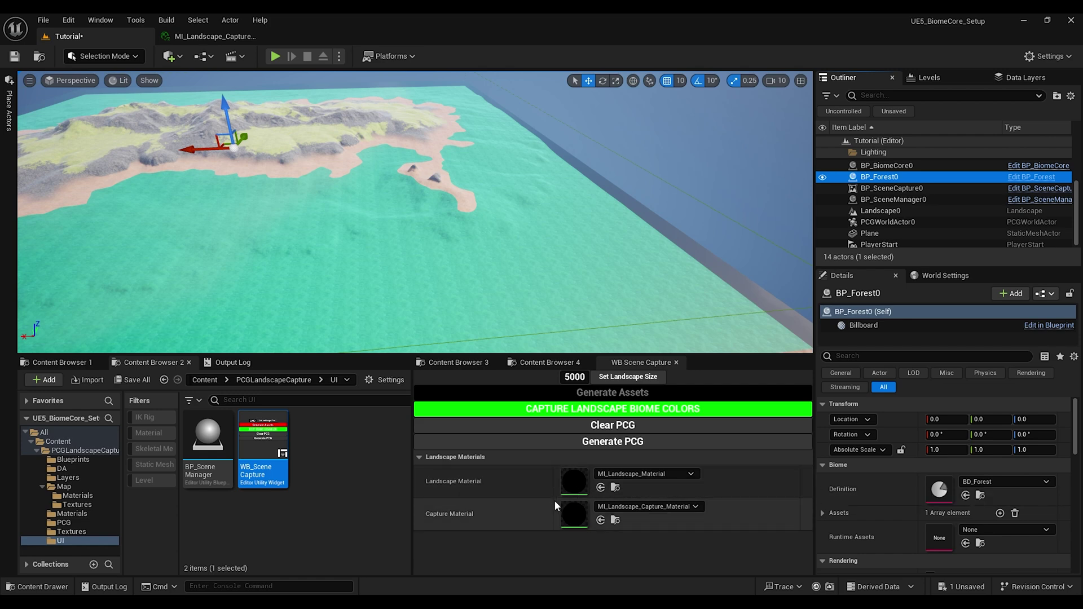
Step: Capture the landscape biome colors and generate the PCG content, bringing the forested part of the island into view
click(592, 417)
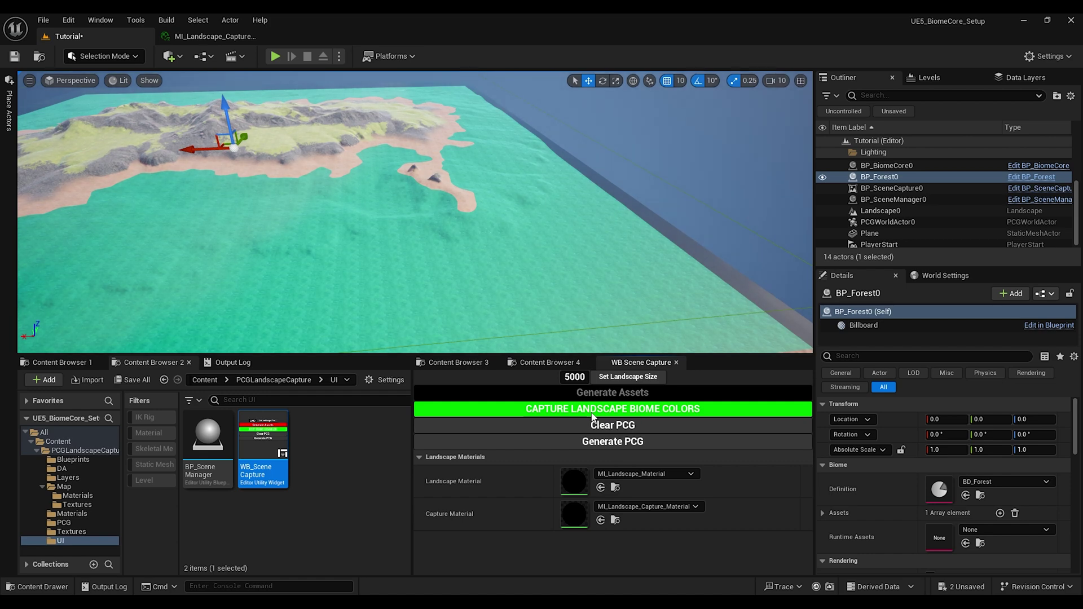
click(612, 446)
right_drag(417, 290, 316, 290)
key(w)
key(s)
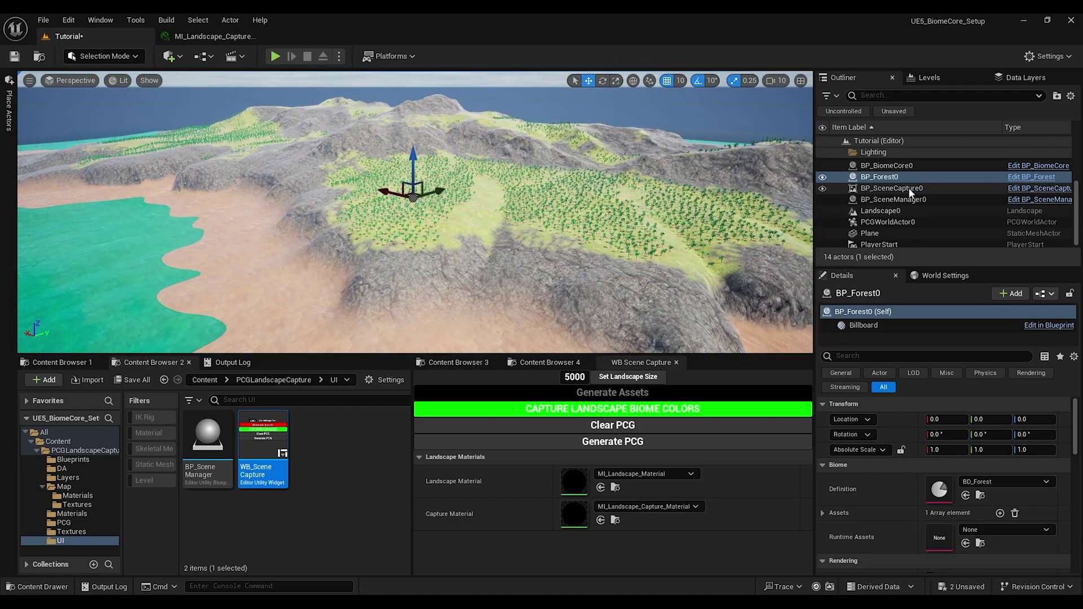
Step: Examine the biome name, color and priority in BP_Forest0's BD_Forest definition, and close the asset
click(910, 189)
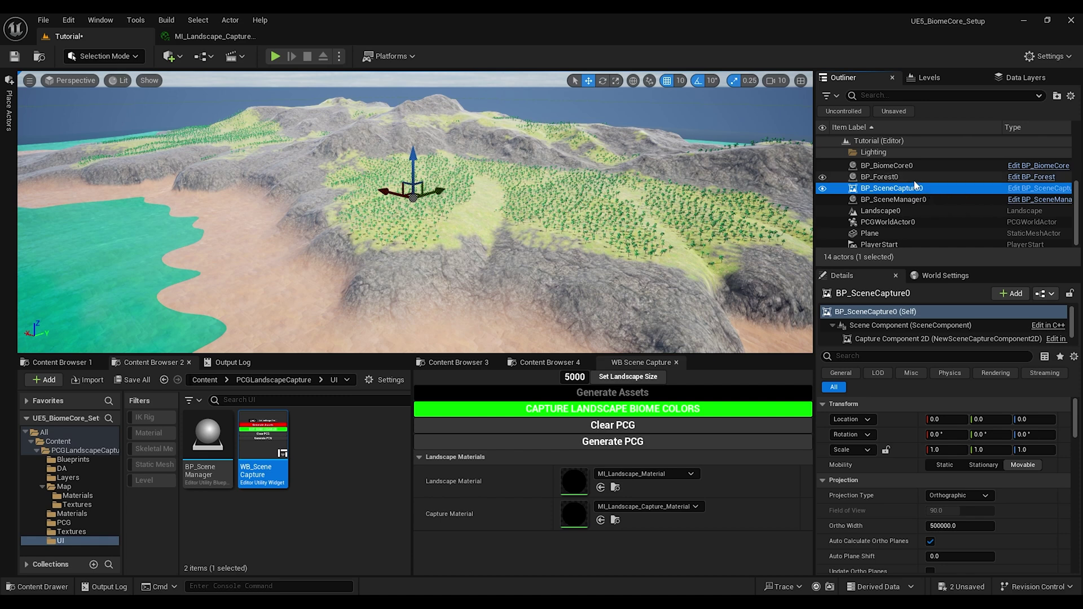
click(832, 177)
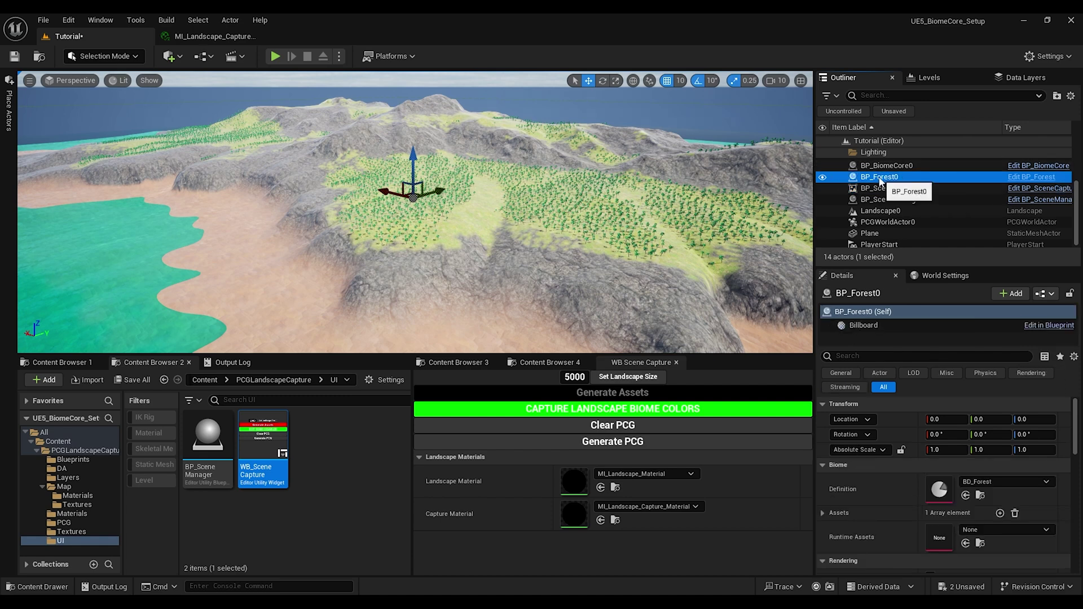
scroll(881, 458, down, 3)
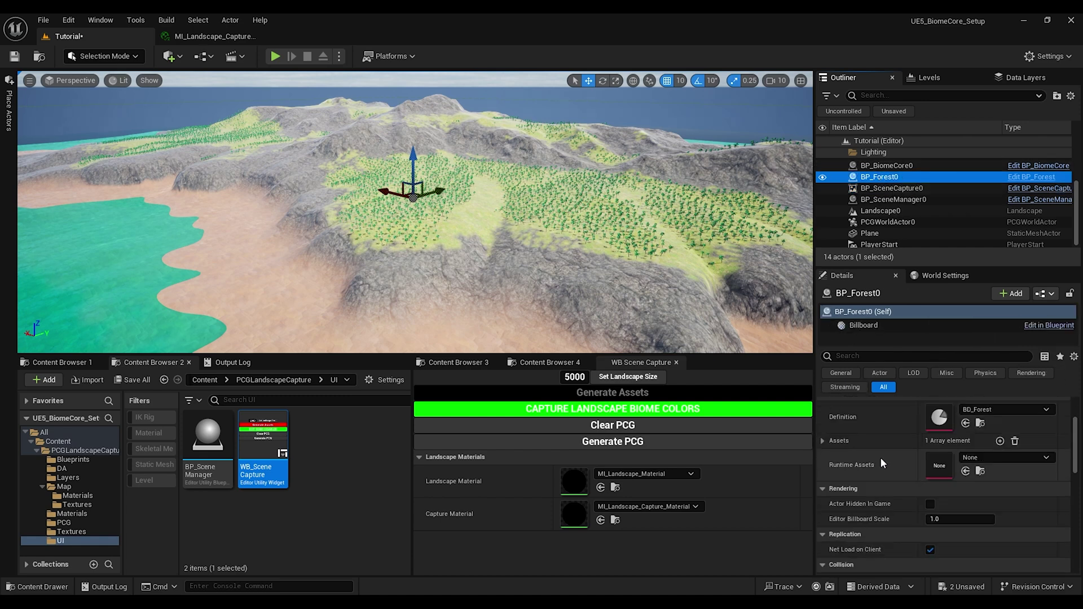
double_click(941, 419)
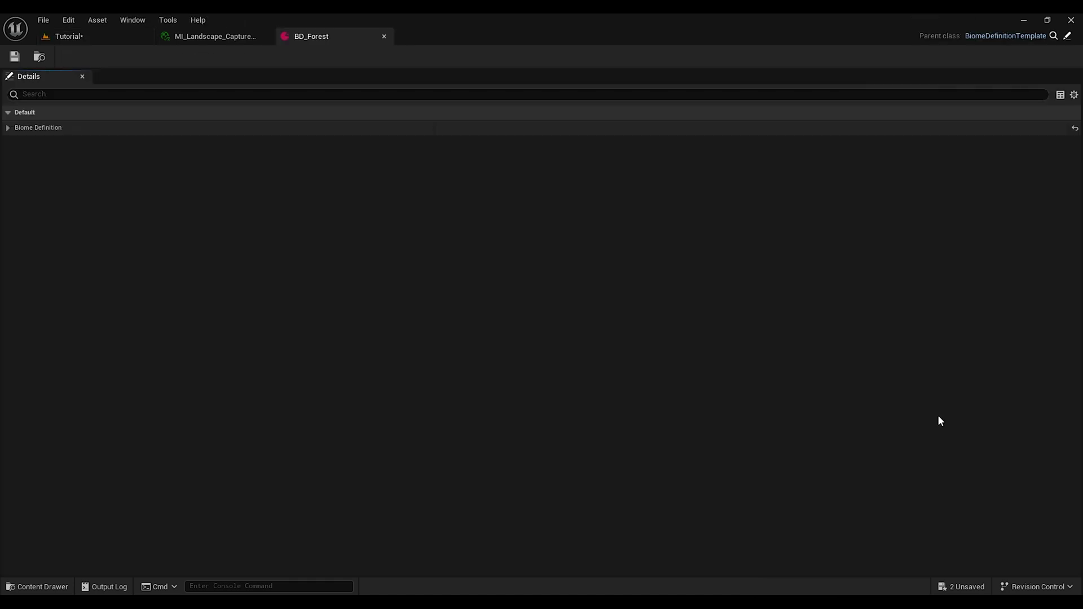
click(12, 128)
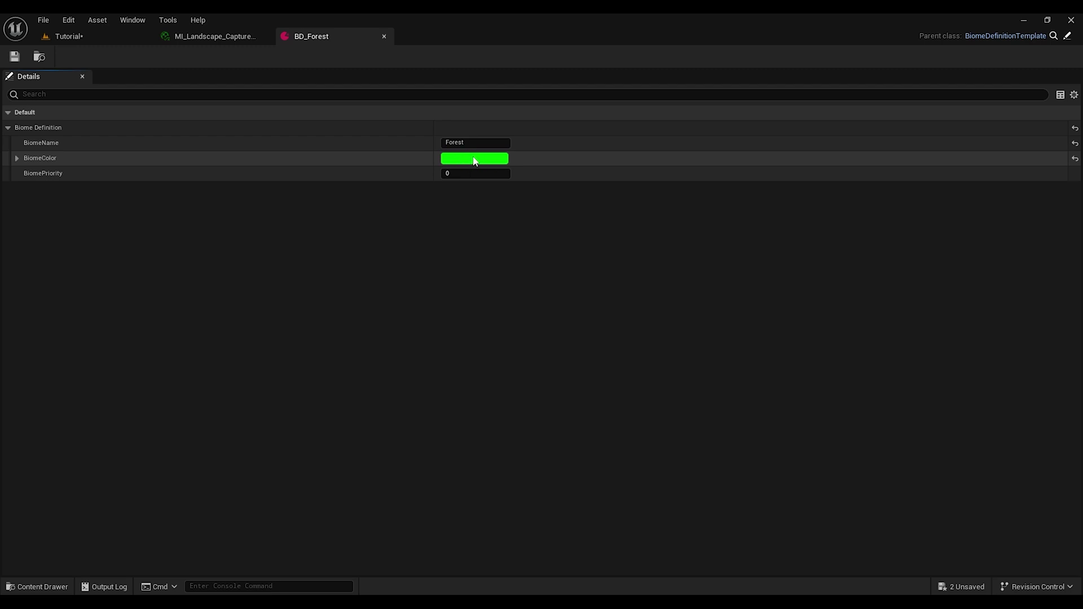
click(385, 36)
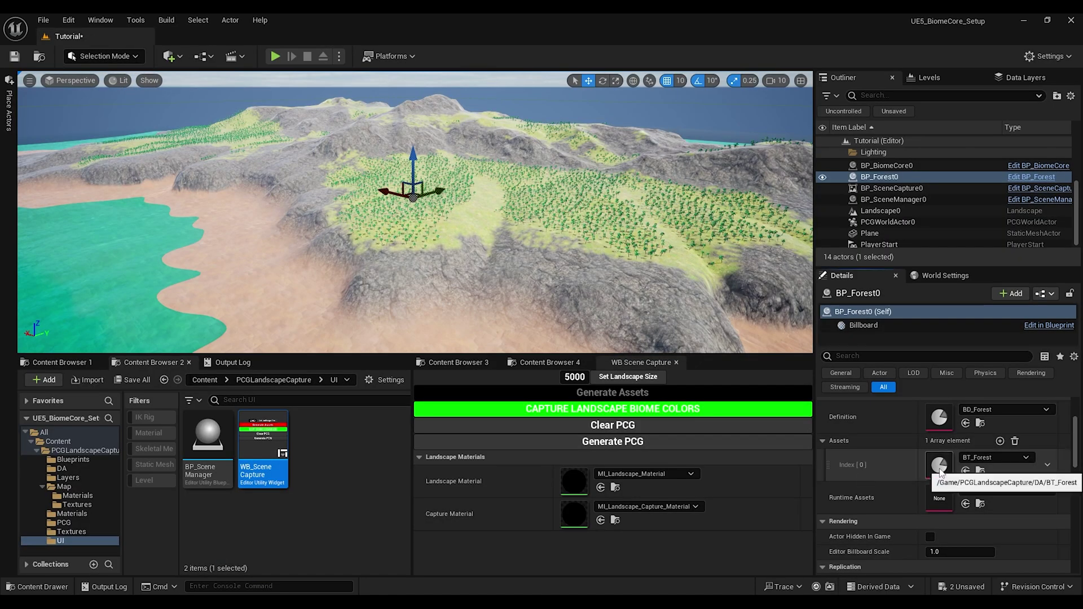
Step: Examine the generator and mesh of the first biome asset entry in BP_Forest0's BT_Forest, and close it
double_click(940, 465)
drag(338, 91, 226, 42)
click(9, 128)
click(18, 144)
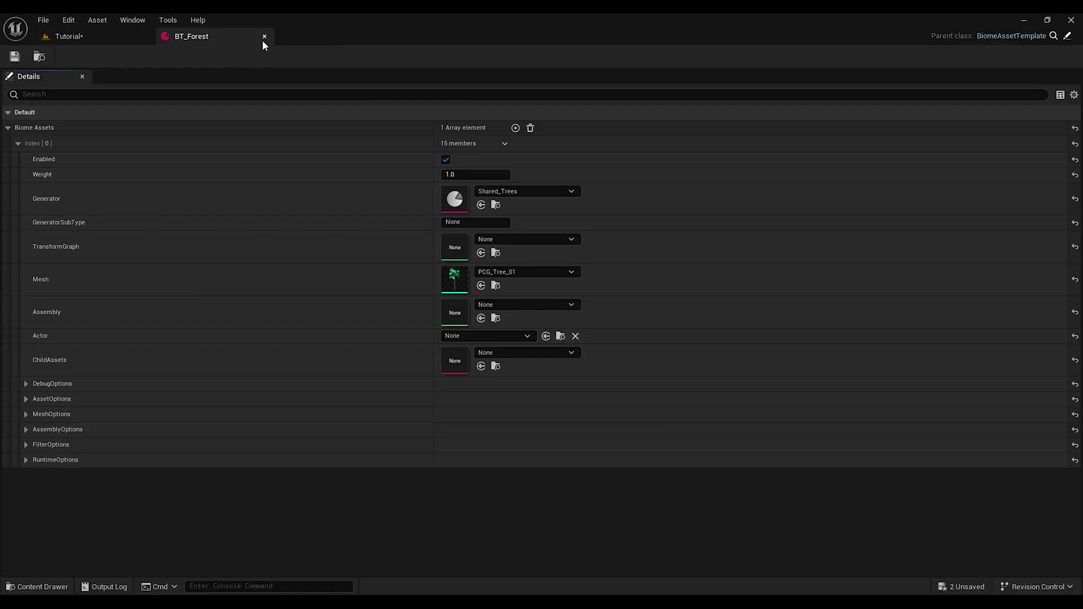
click(265, 37)
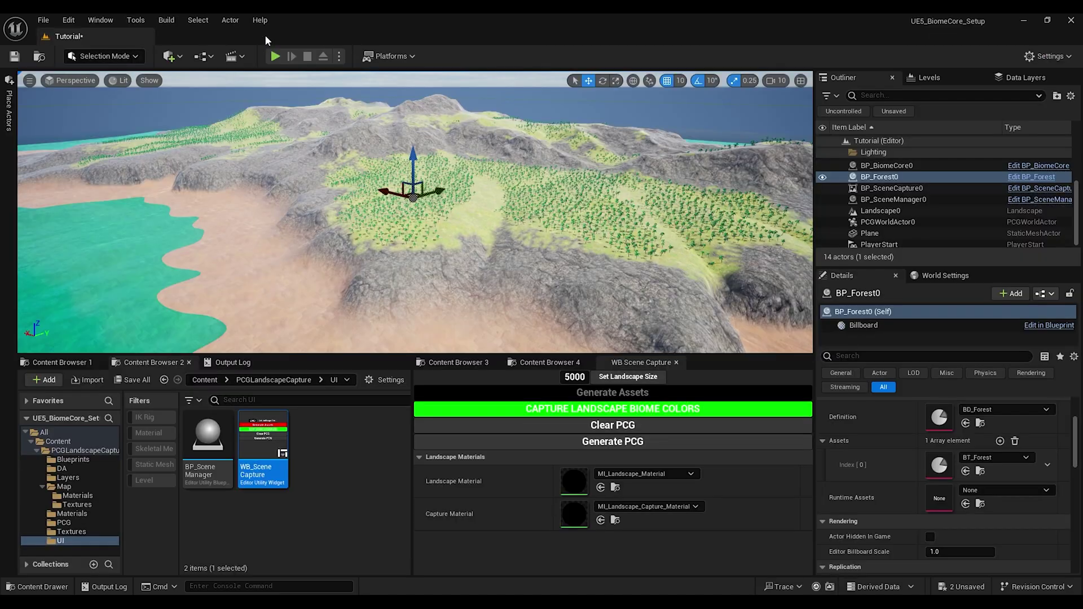
Step: Place the BP_Shore and BP_Underwater blueprints from the PCGLandscapeCapture PCG folder into the level
click(63, 522)
scroll(330, 451, down, 2)
scroll(329, 450, down, 3)
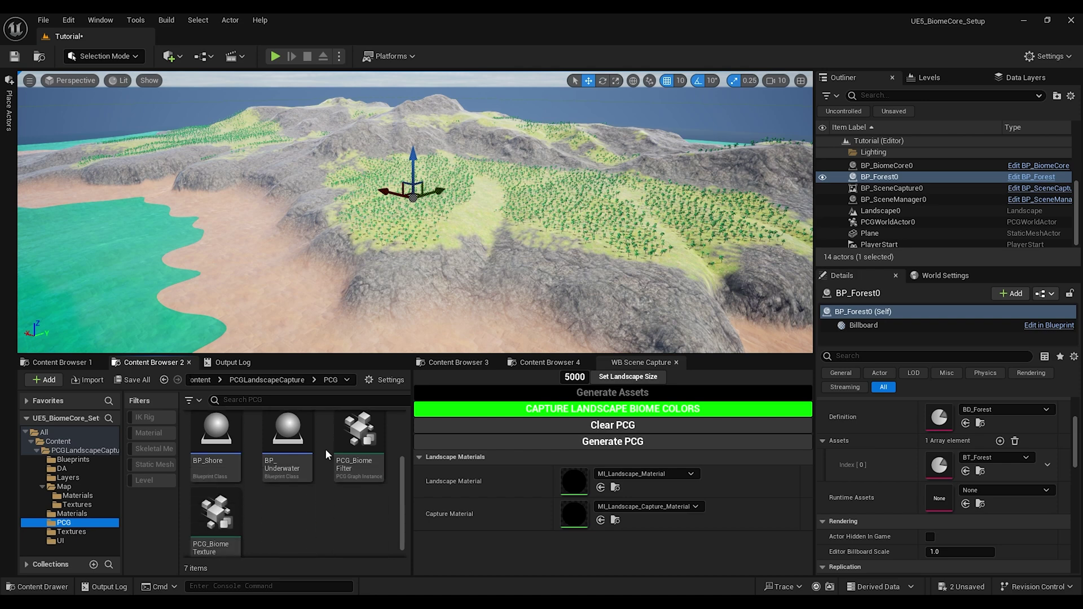
scroll(355, 493, up, 4)
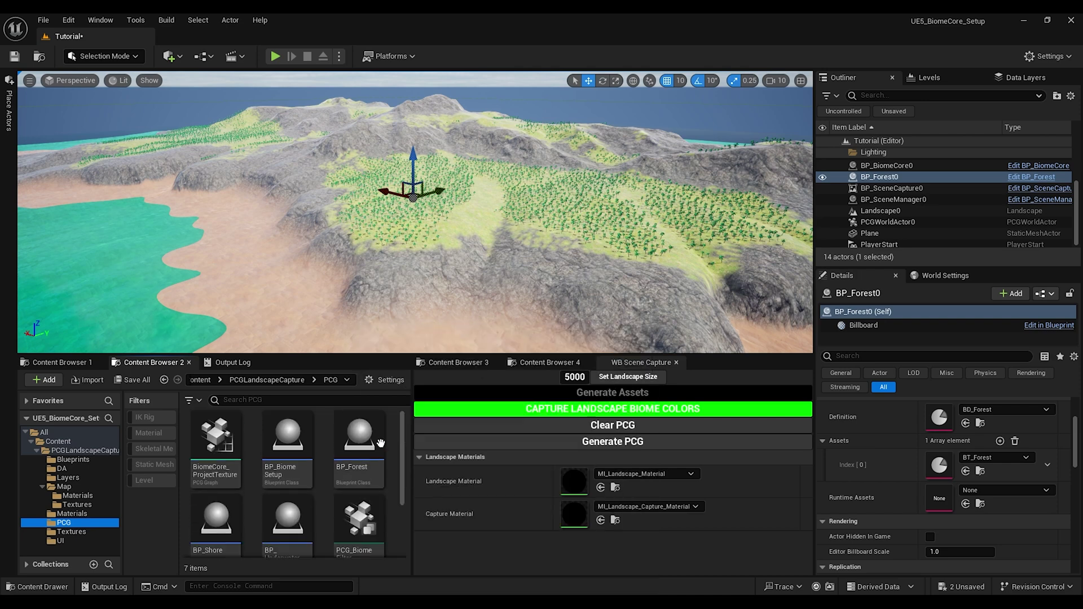
scroll(319, 489, down, 2)
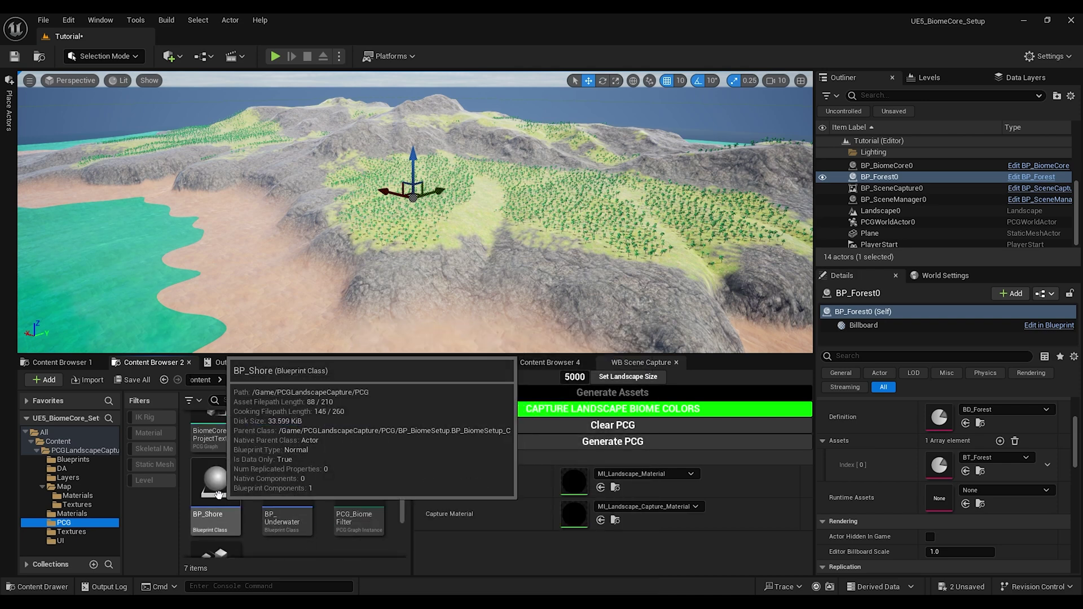
drag(225, 493, 512, 264)
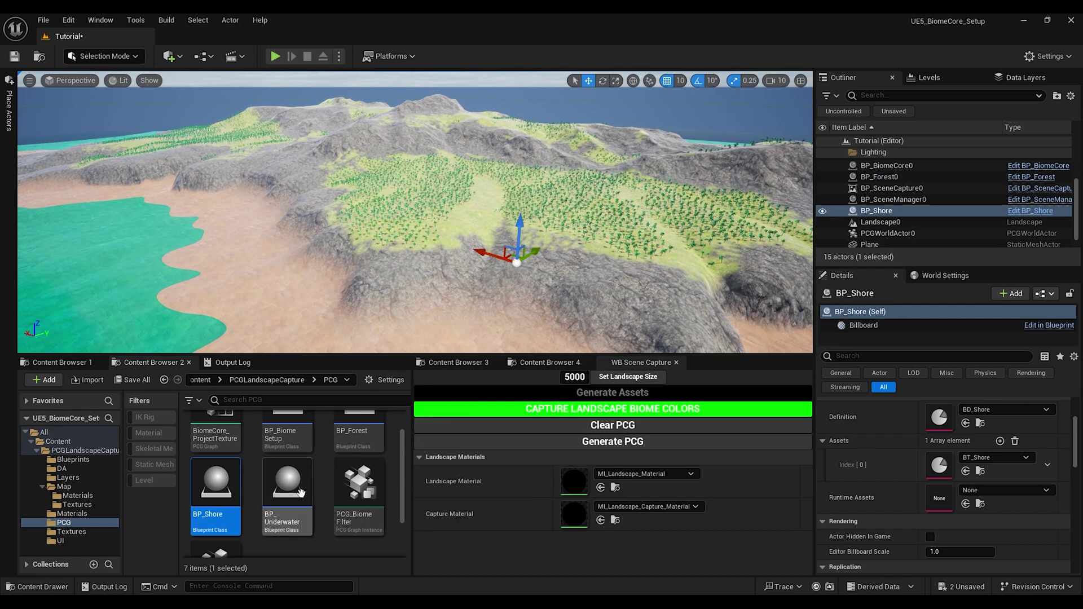
scroll(306, 483, up, 1)
drag(306, 484, 457, 267)
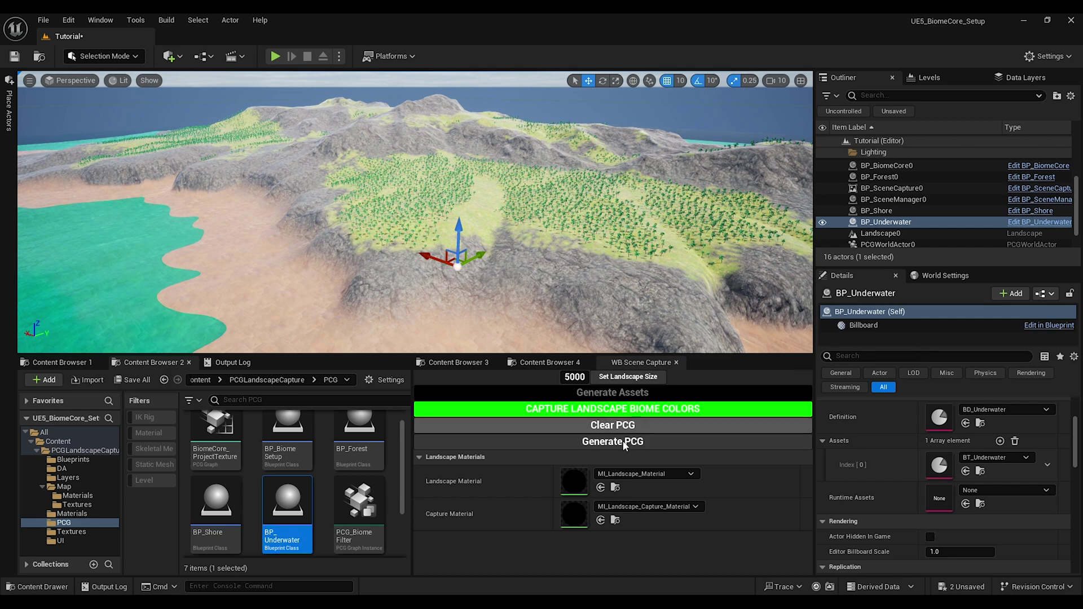
Step: Clear the existing PCG and regenerate it, and look over the shore, underwater and forest areas
click(634, 427)
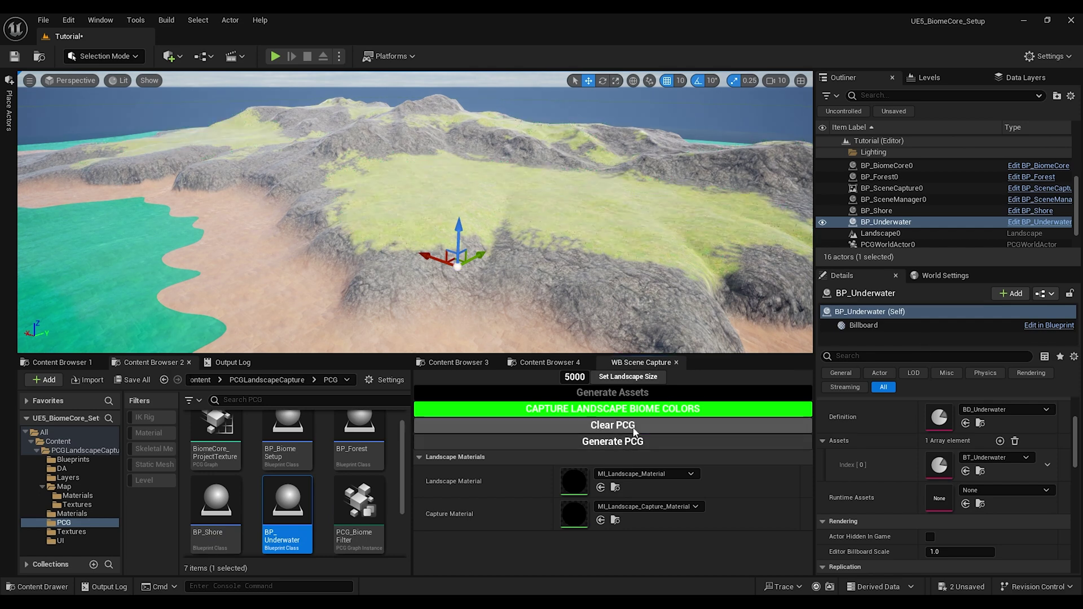
click(625, 446)
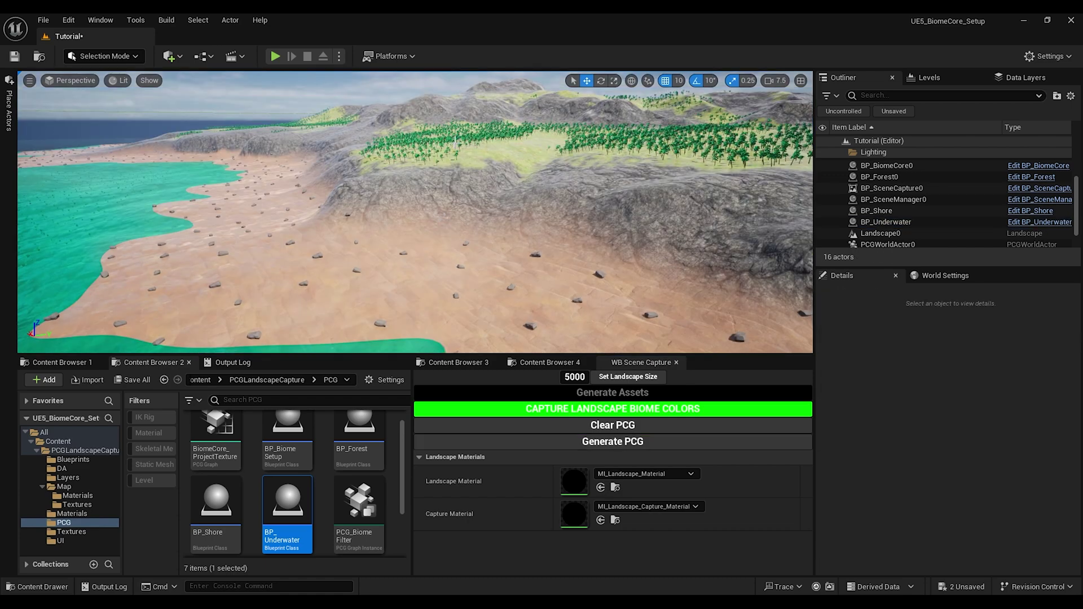
right_drag(333, 262, 334, 268)
scroll(334, 265, down, 1)
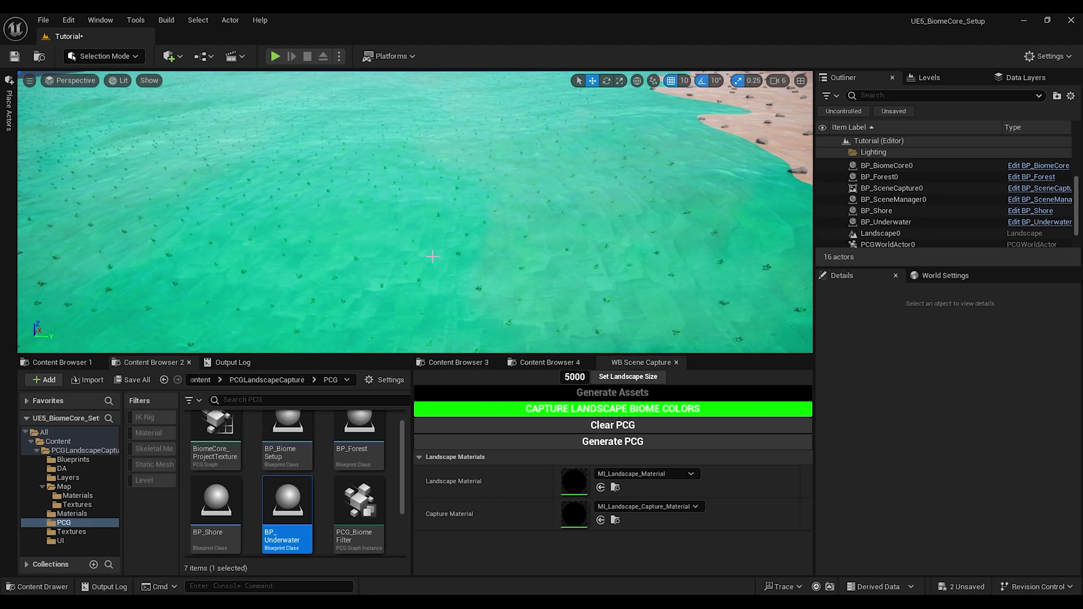
right_drag(659, 192, 749, 163)
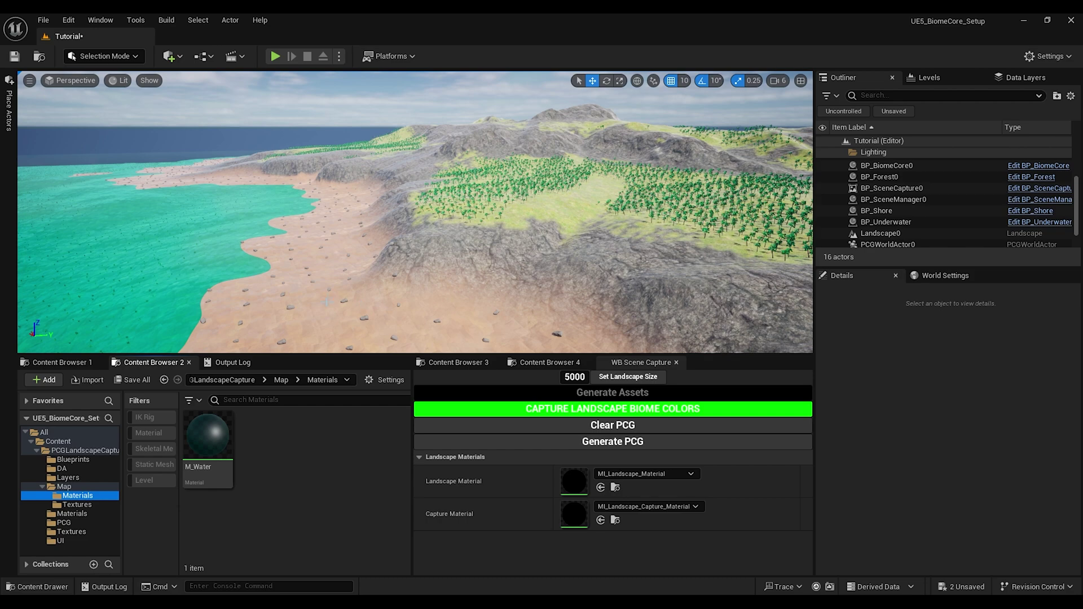
right_drag(328, 303, 413, 303)
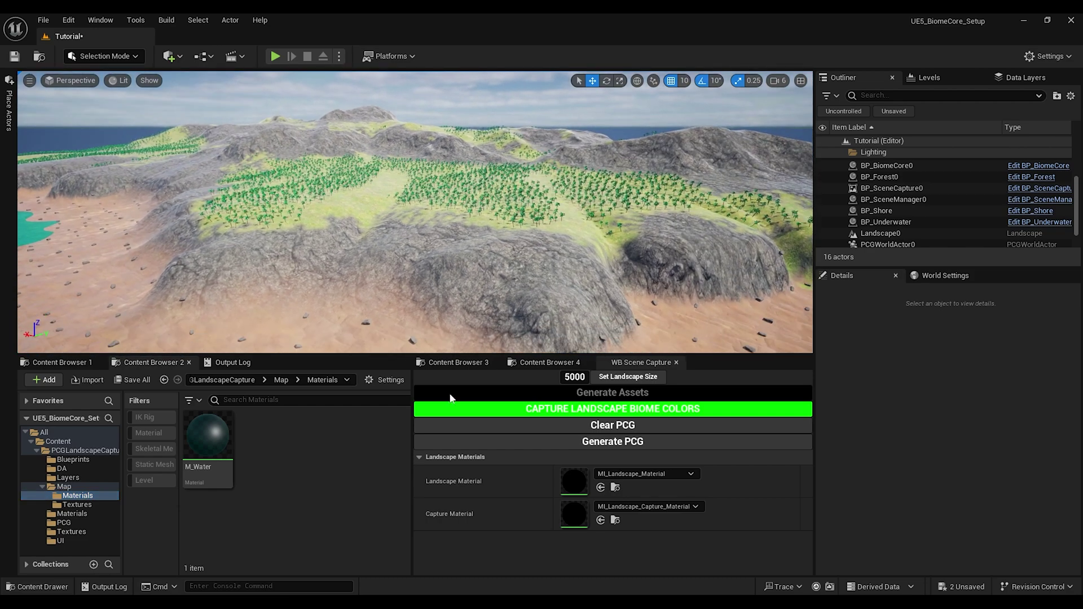
Step: Recapture the landscape biome colors, and assign MI_Landscape_Capture_Material as Landscape0's landscape material
click(584, 407)
drag(263, 446, 946, 477)
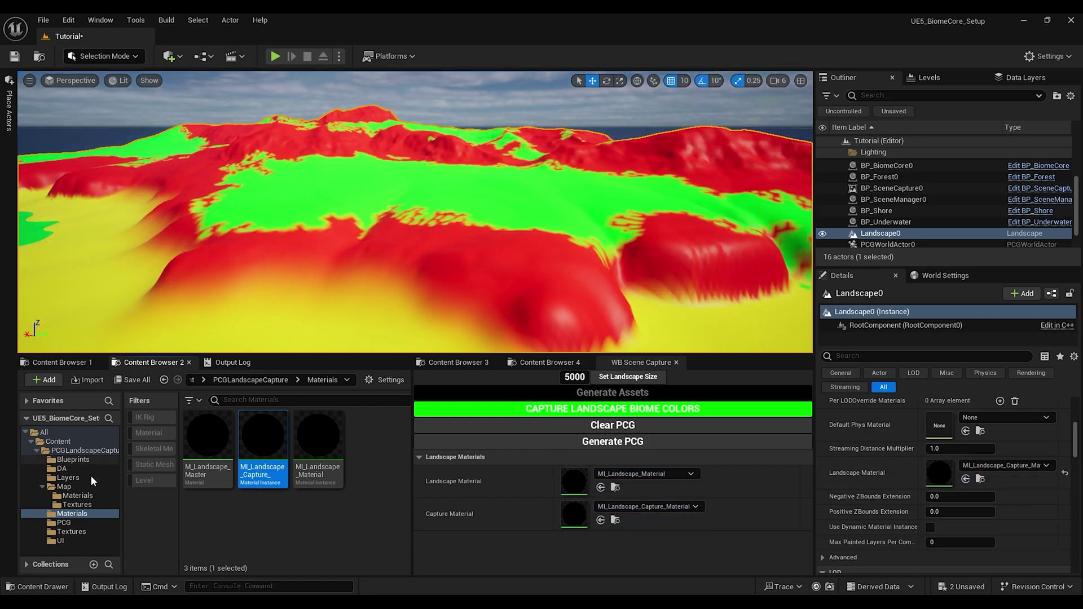
Step: View the captured map in the Textures folder and compare it with the biome color in BP_Forest0's BD_Forest definition
click(71, 532)
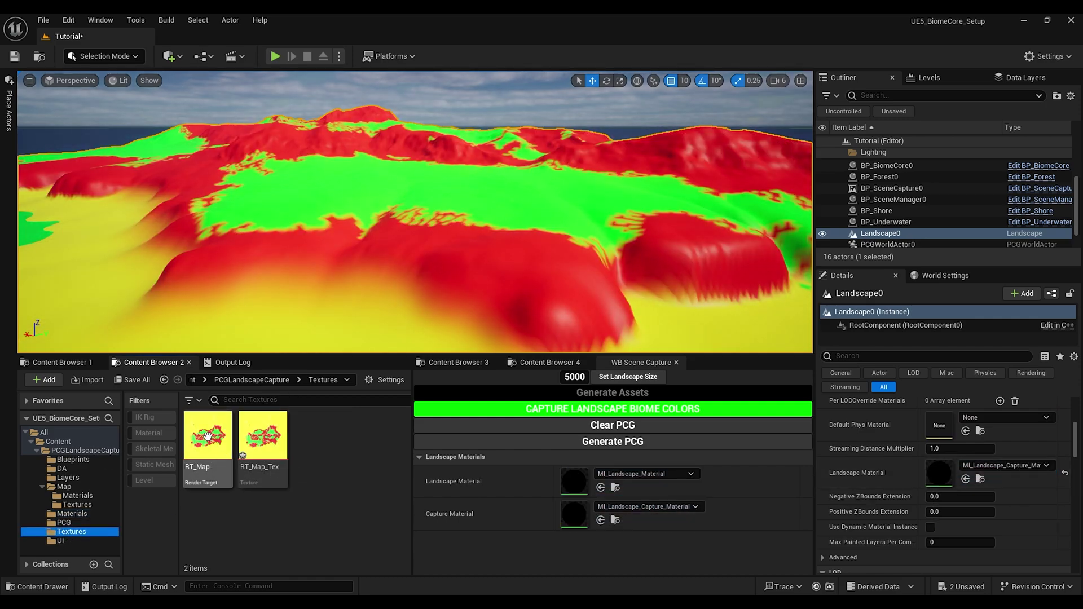
scroll(893, 202, up, 1)
click(891, 196)
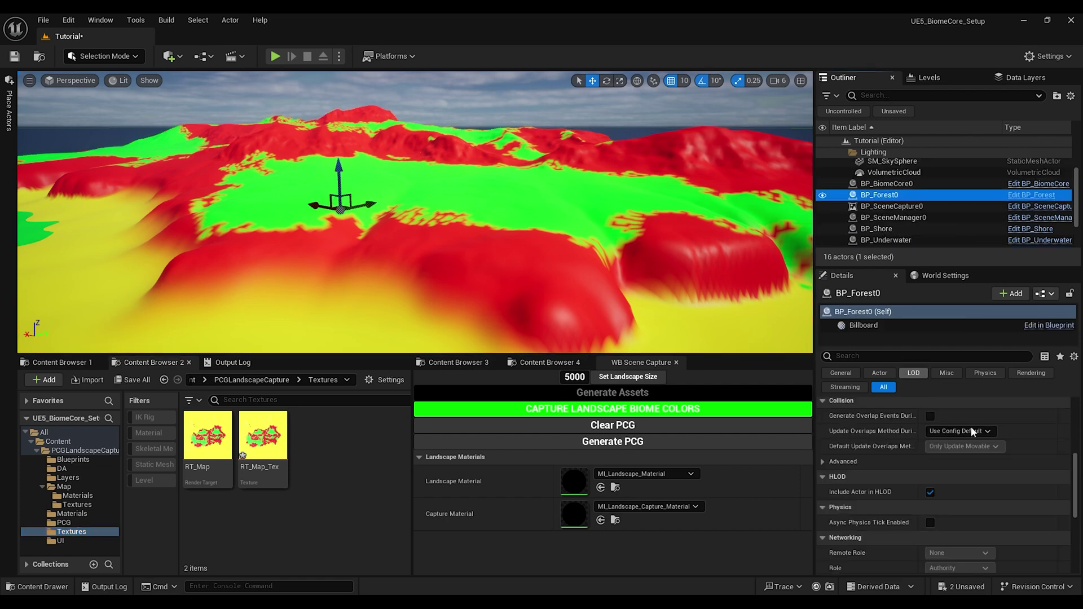
double_click(940, 489)
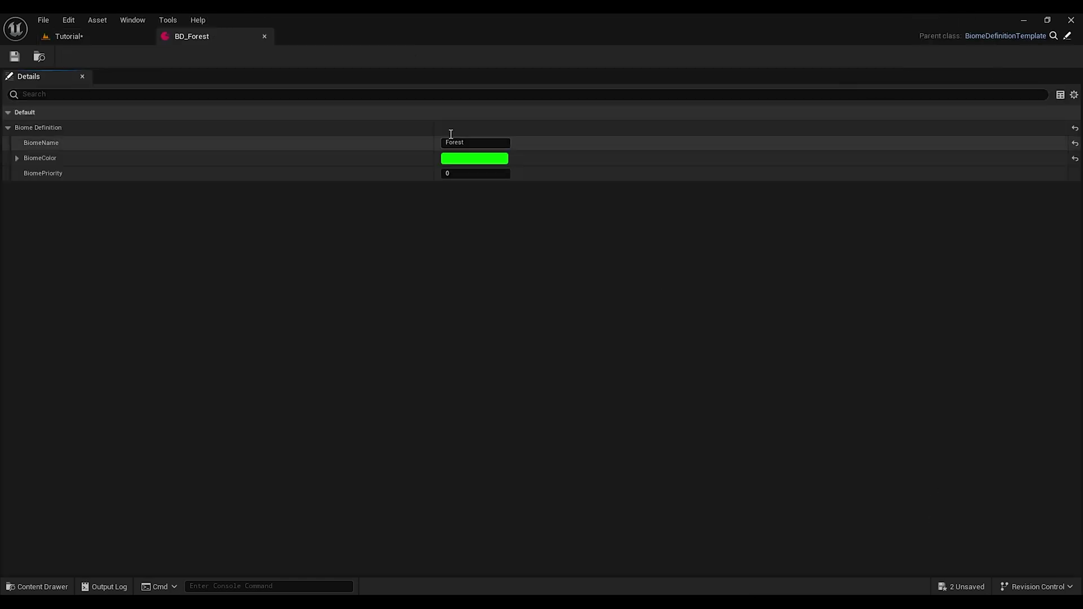
drag(215, 38, 541, 195)
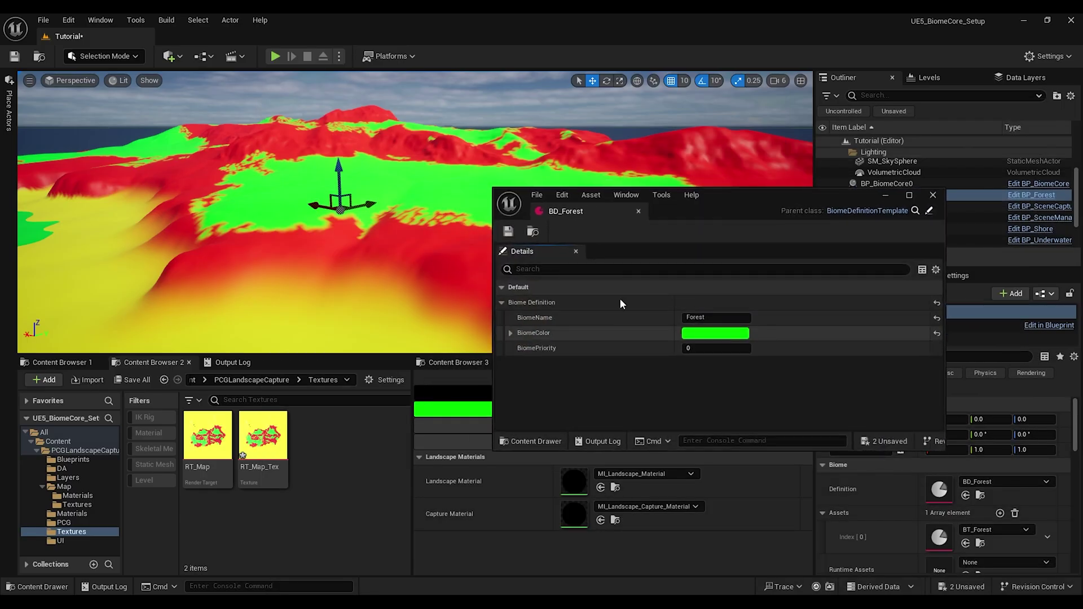
click(933, 194)
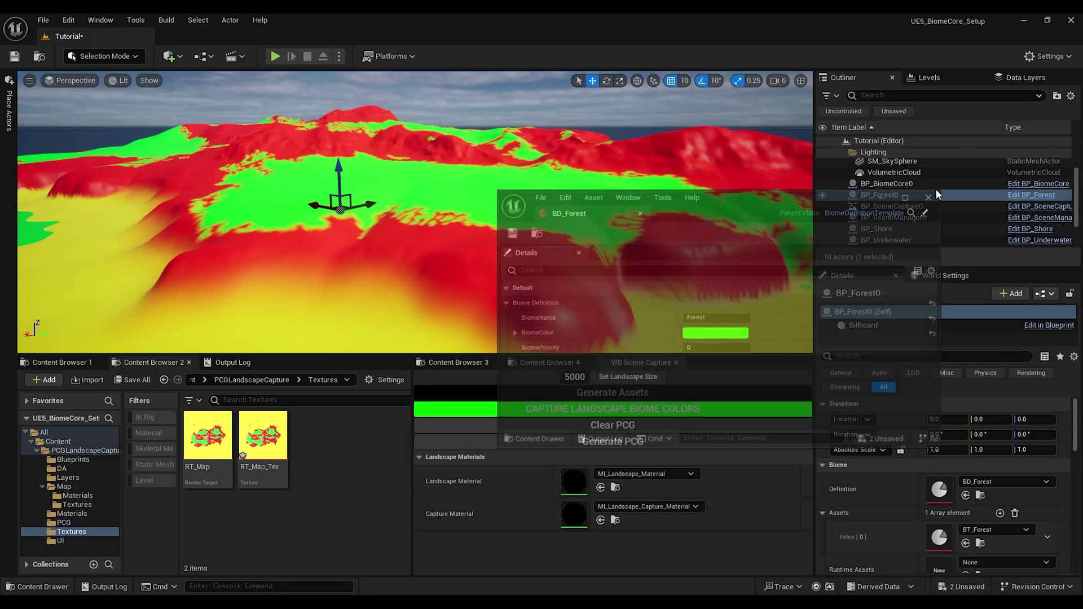
Step: Check the biome color in BP_Shore's BD_Shore definition against the landscape, and close the definition
click(880, 229)
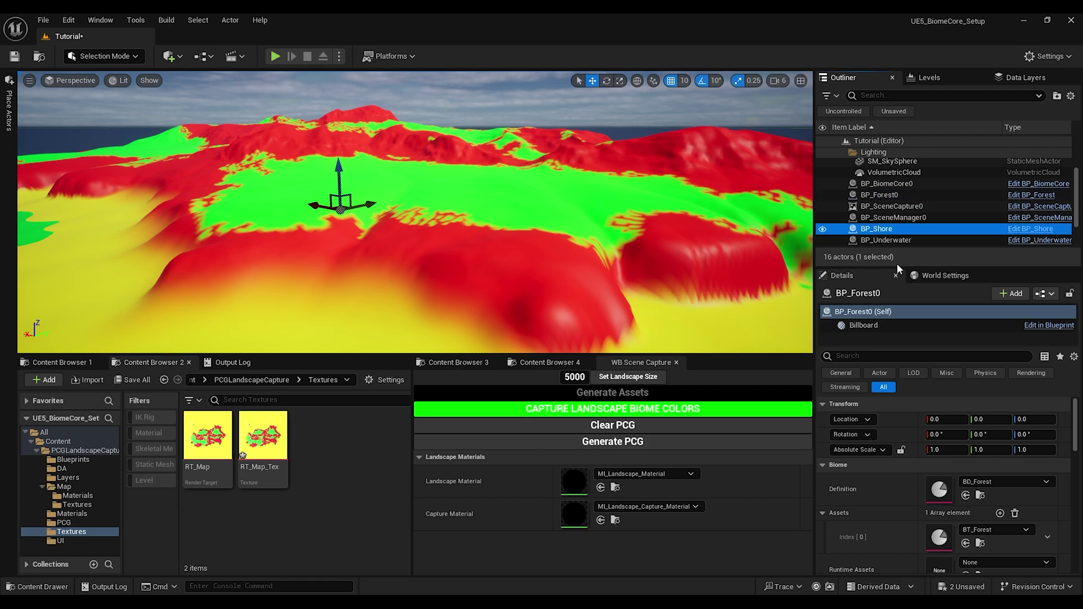
double_click(939, 490)
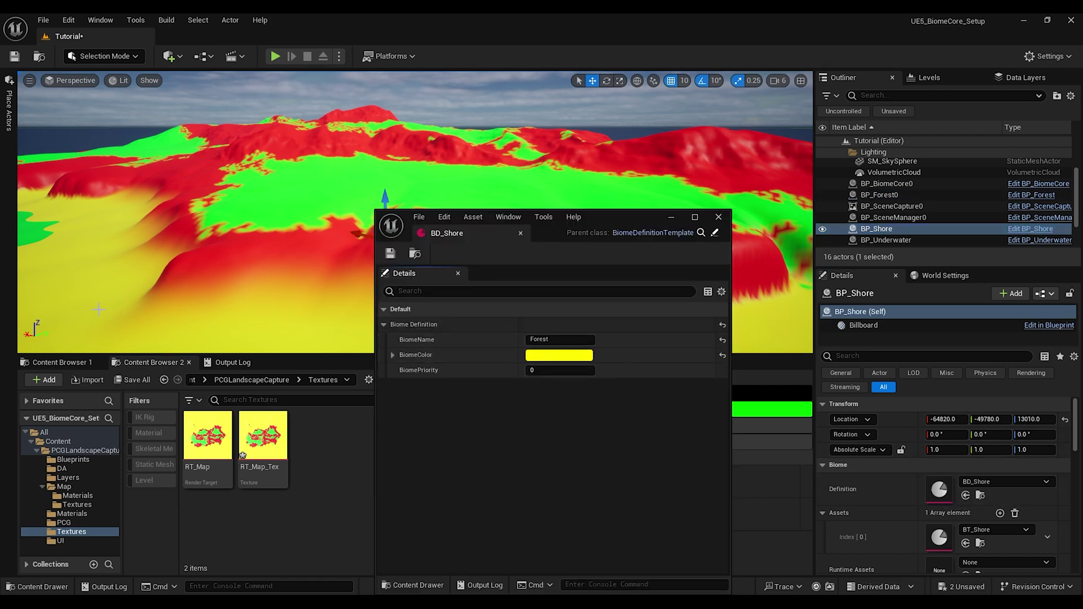
click(720, 217)
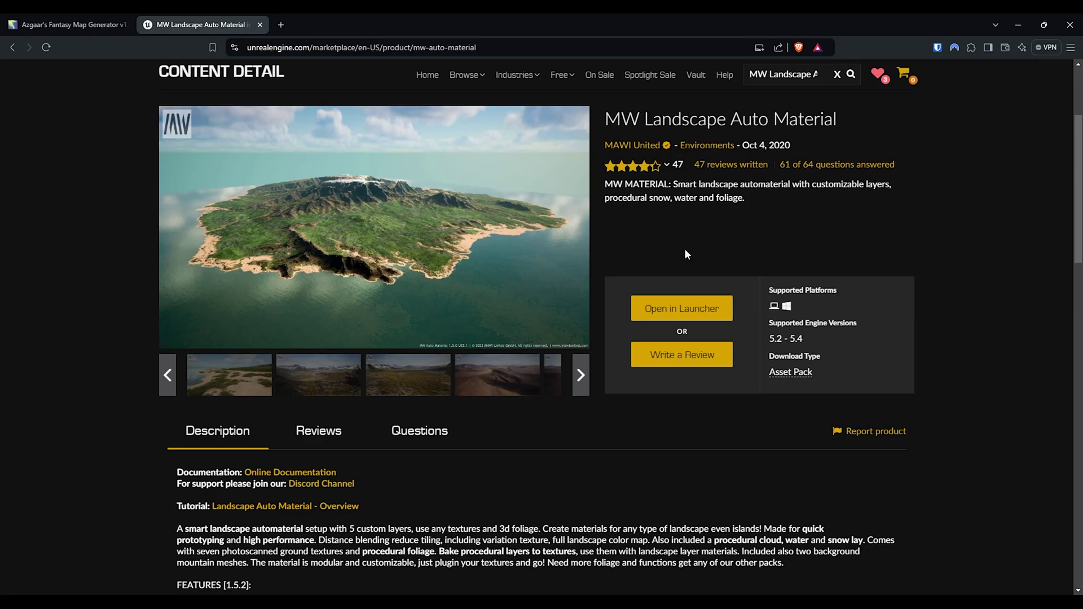
Step: Highlight the MW Landscape Auto Material product title, switch to the Gaea540 project, and browse to the MWLandscapeAutoMaterial content folder
drag(606, 119, 643, 119)
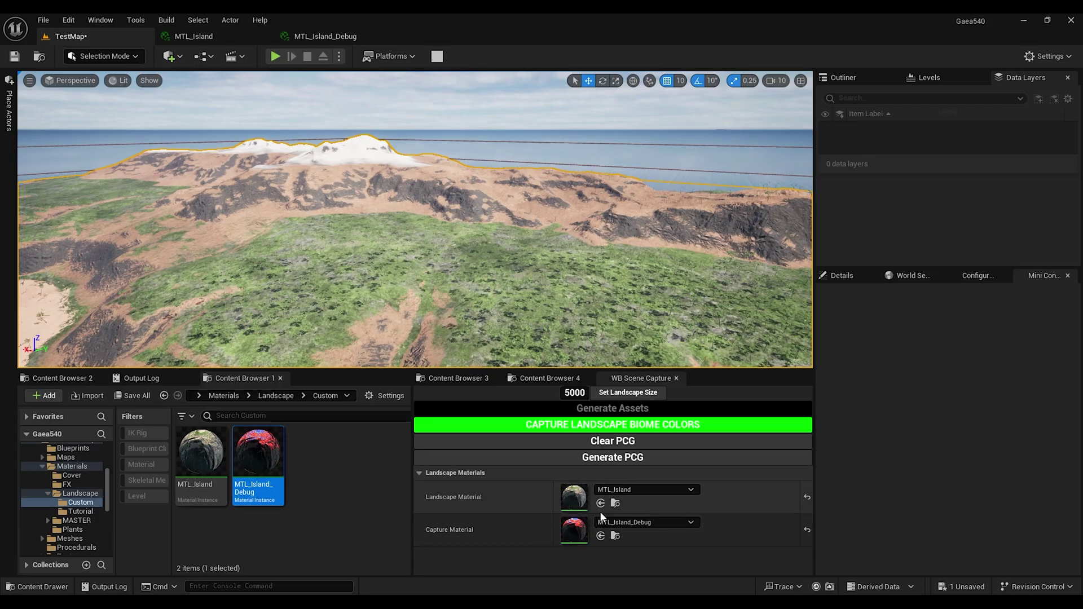
click(276, 396)
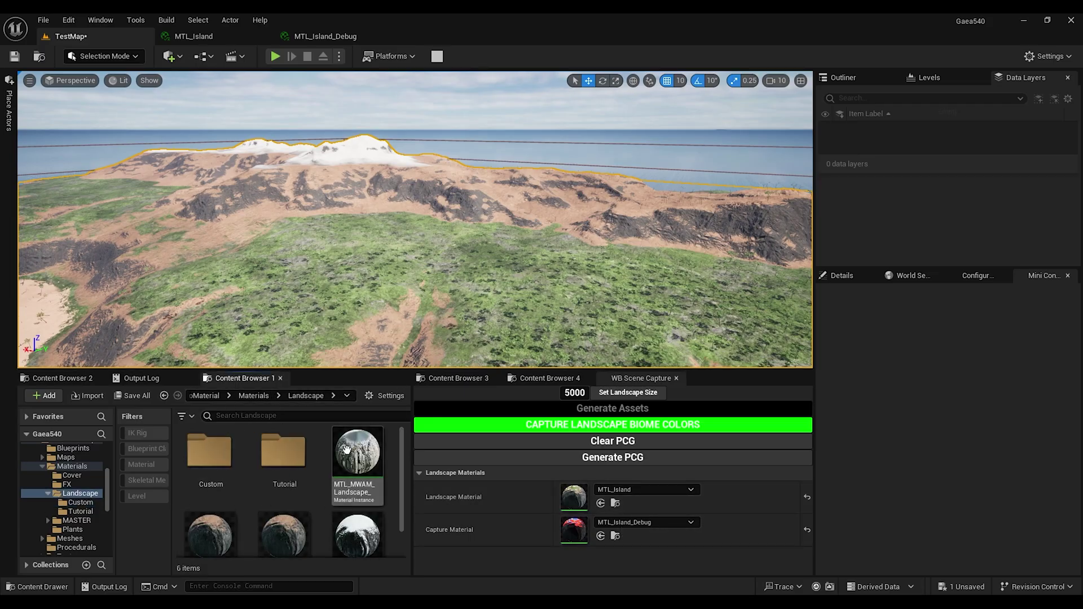
scroll(347, 450, down, 2)
scroll(76, 475, up, 2)
click(76, 475)
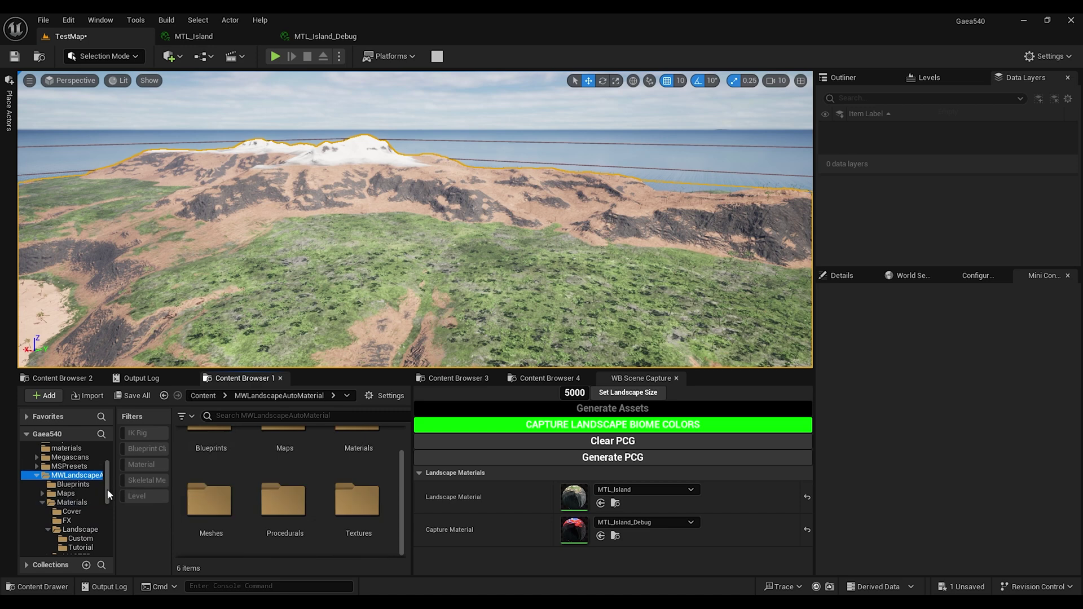
scroll(107, 489, up, 3)
scroll(271, 469, up, 2)
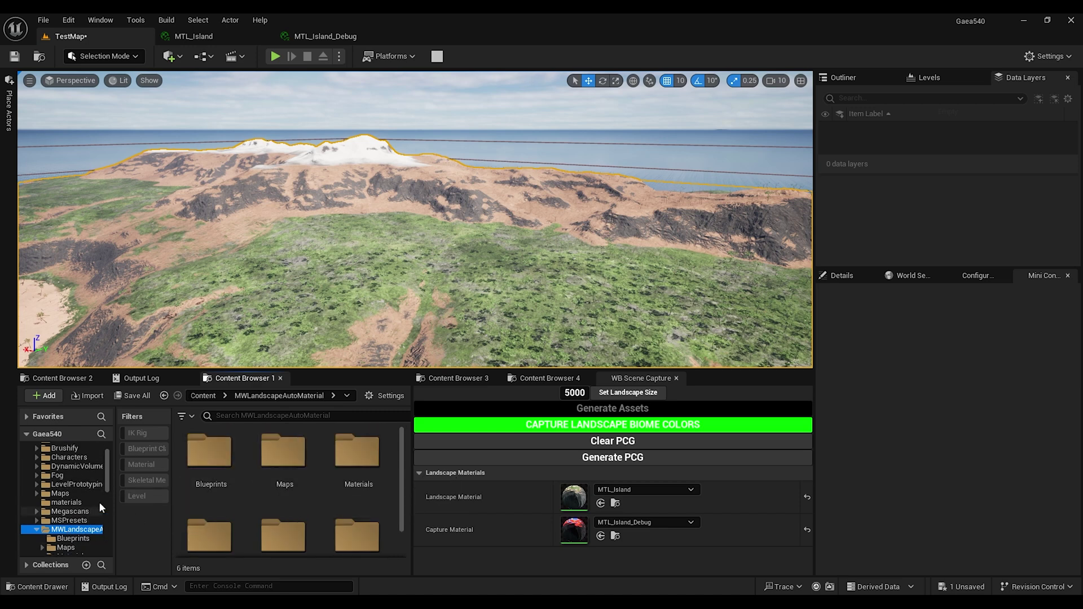
Step: Browse to the Materials/Landscape/Custom folder and locate the MTL_Island and MTL_Island_Debug material instances
double_click(357, 455)
double_click(350, 471)
scroll(345, 485, down, 1)
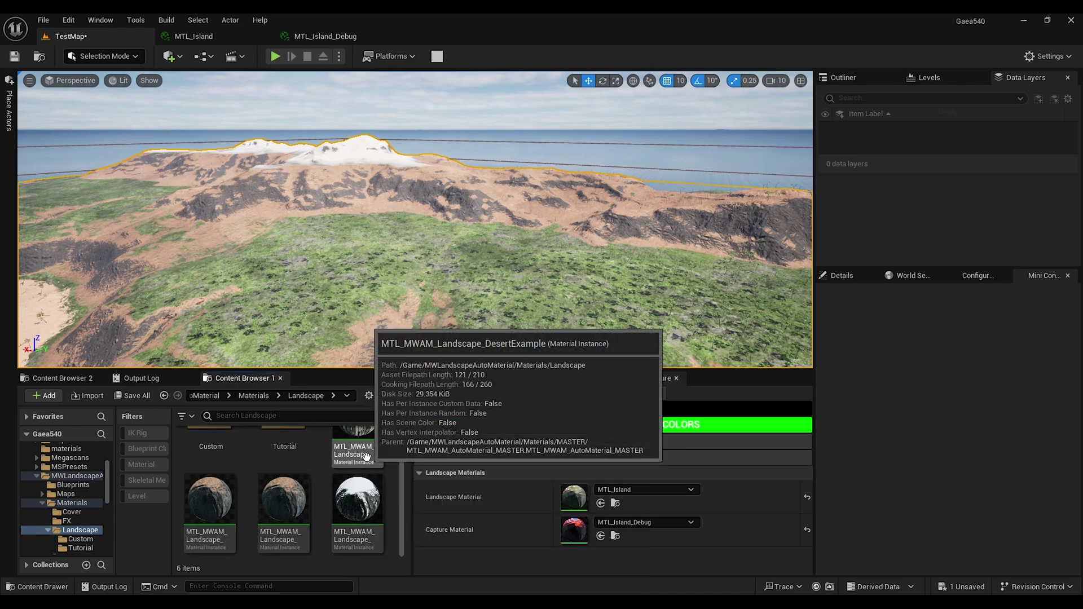
click(210, 502)
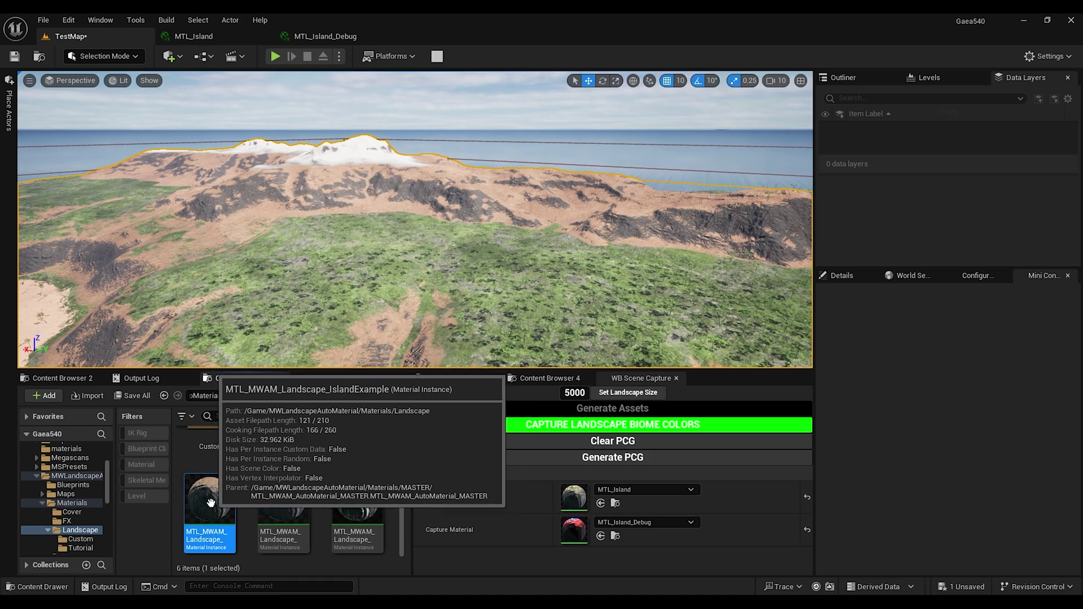
scroll(218, 485, up, 1)
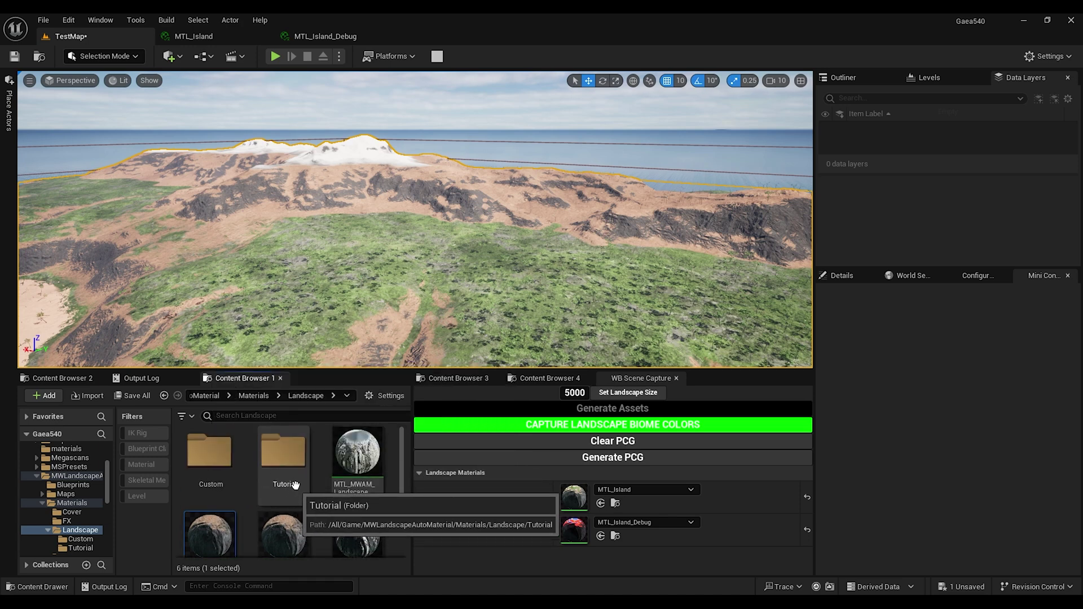
double_click(229, 463)
click(202, 464)
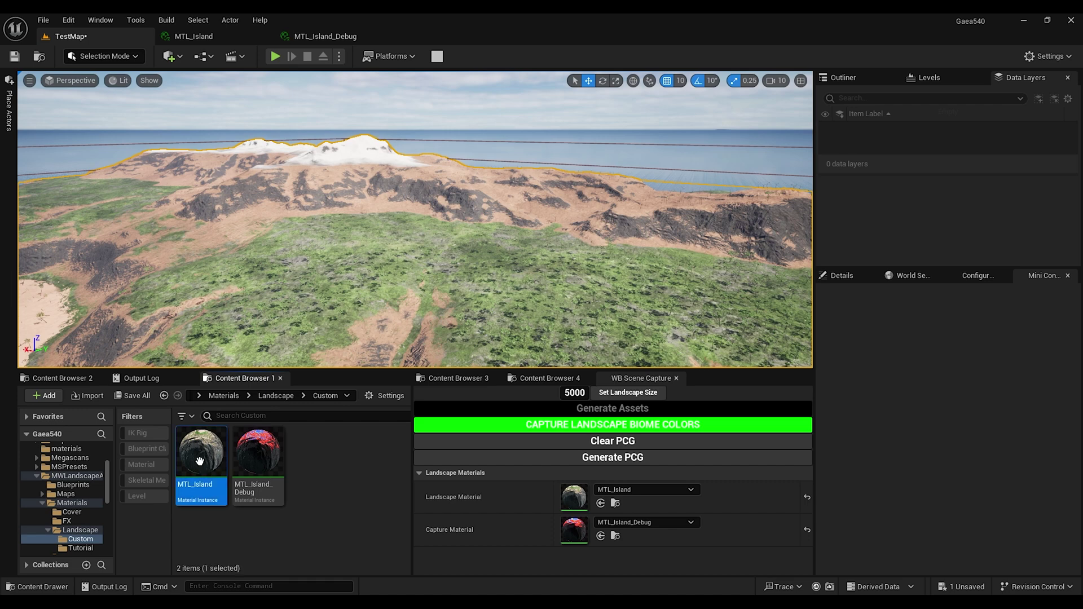
click(259, 456)
click(209, 467)
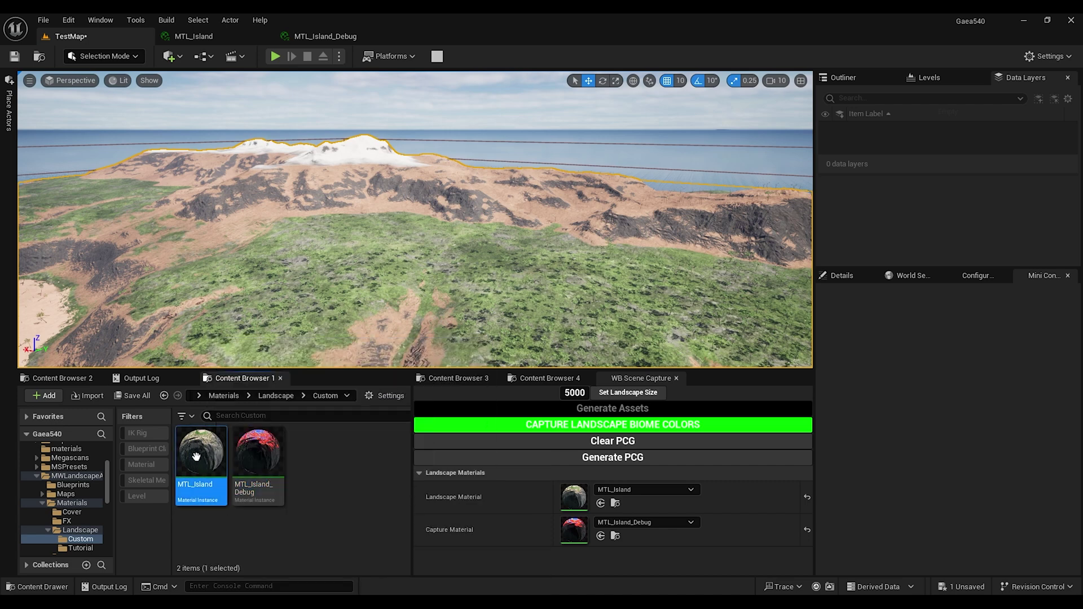
Step: Compare the MW_DebugBake settings of the assigned landscape material MTL_Island and capture material MTL_Island_Debug, and return to the TestMap level
double_click(574, 499)
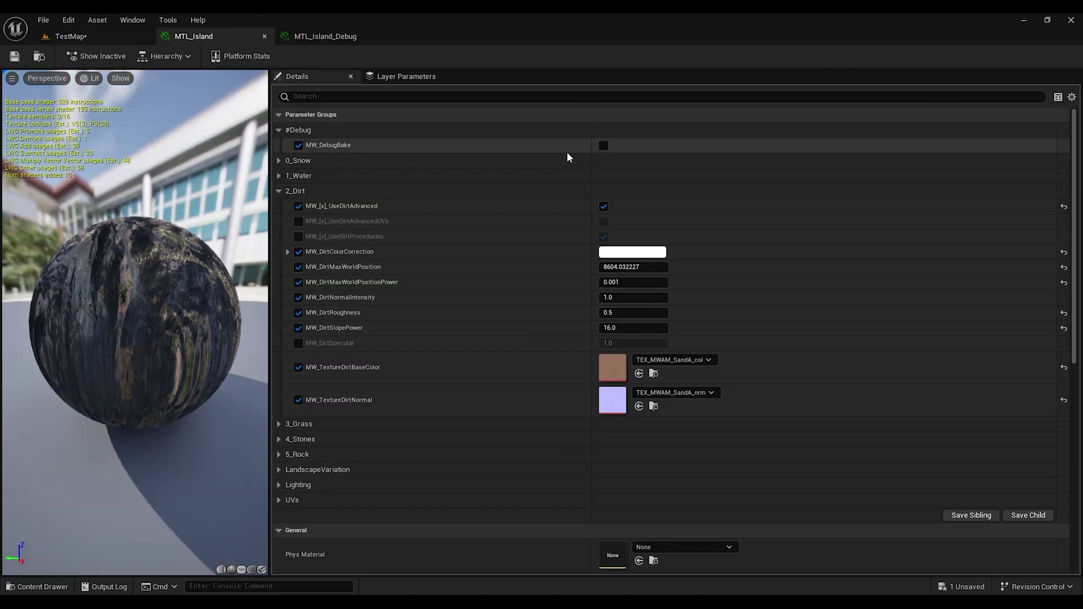
click(71, 36)
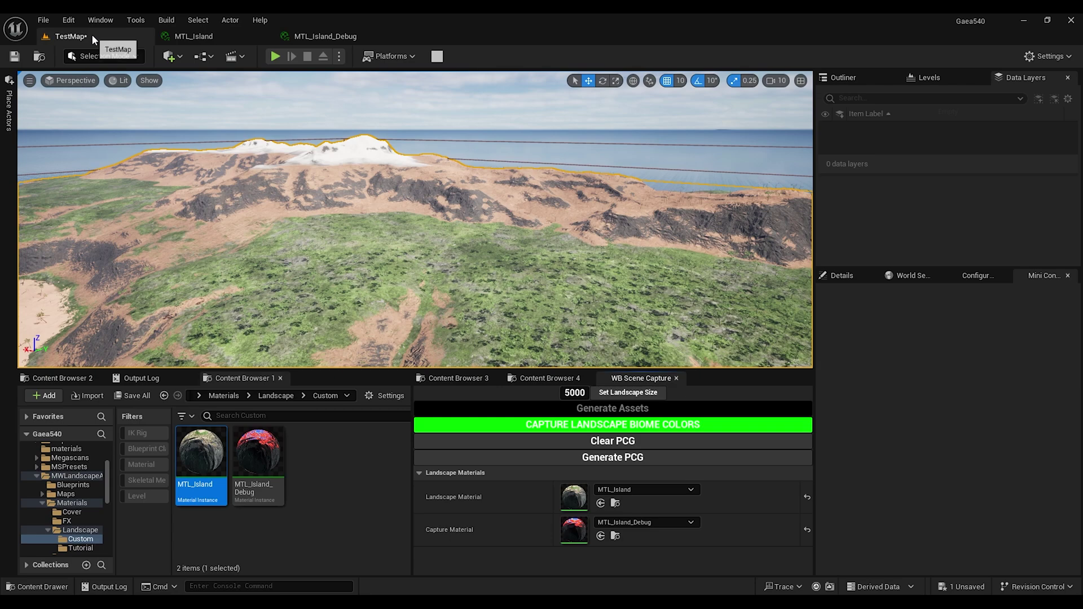
double_click(572, 528)
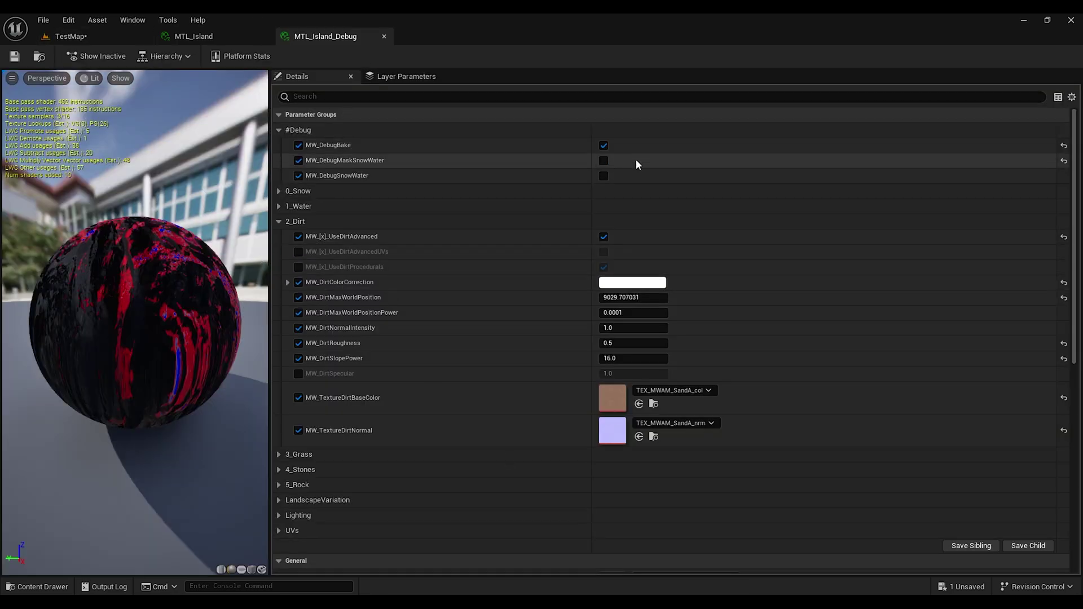
click(63, 35)
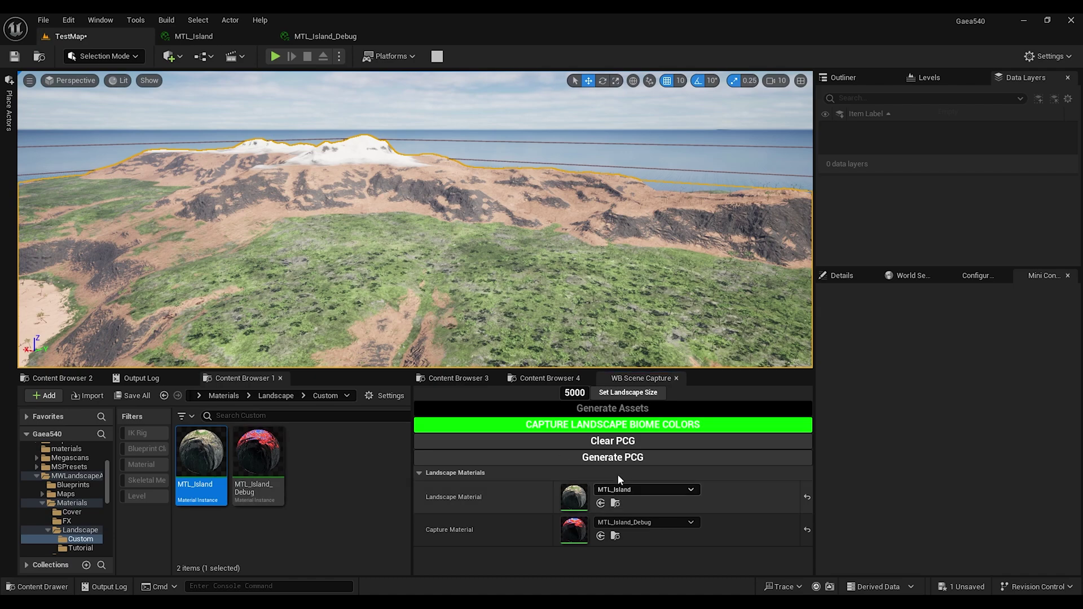
Step: Capture the landscape biome colors and show the MTL_Island_Debug material on the island landscape
click(616, 429)
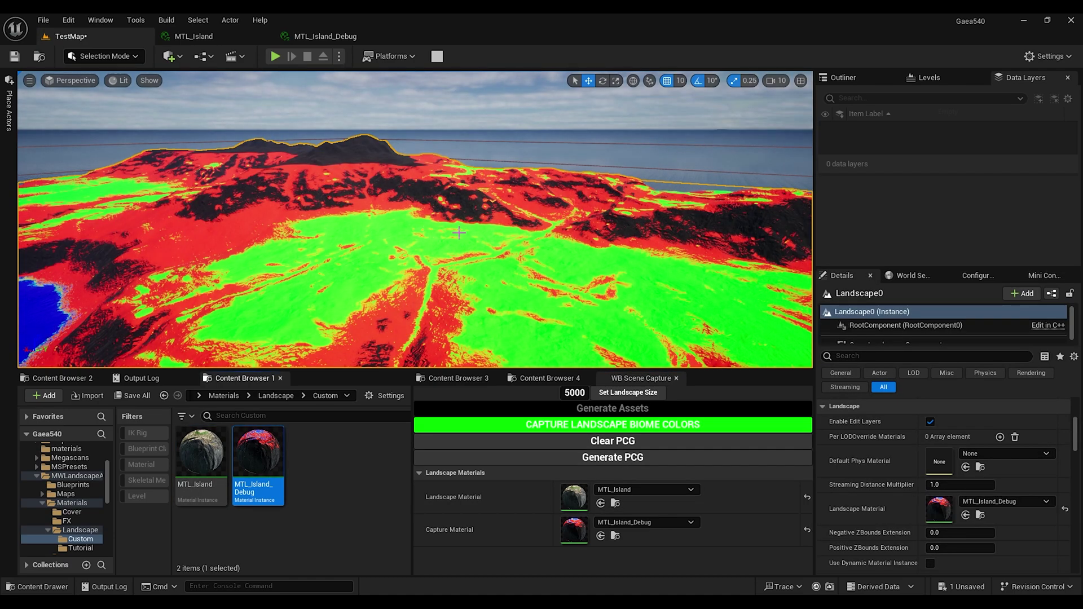
right_drag(510, 237, 481, 242)
key(s)
mouse_move(262, 248)
right_down()
mouse_move(217, 268)
mouse_move(261, 263)
right_up()
click(261, 247)
Step: Hide WaterBodyOcean and examine the debug biome colors across the island and the seabed
click(883, 78)
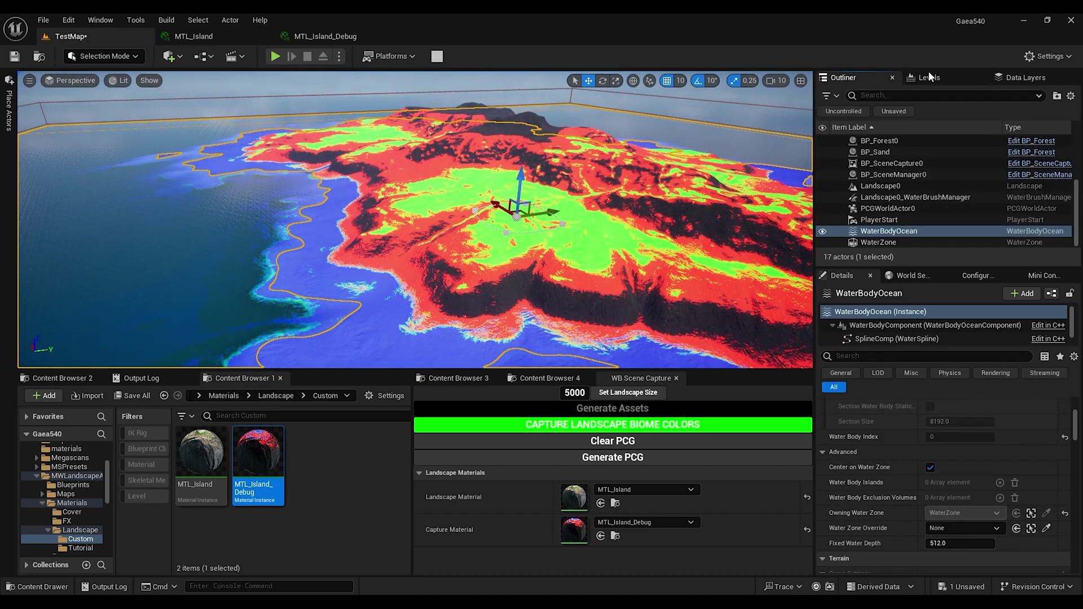
key(s)
mouse_move(490, 244)
right_down()
mouse_move(446, 244)
mouse_move(491, 244)
right_up()
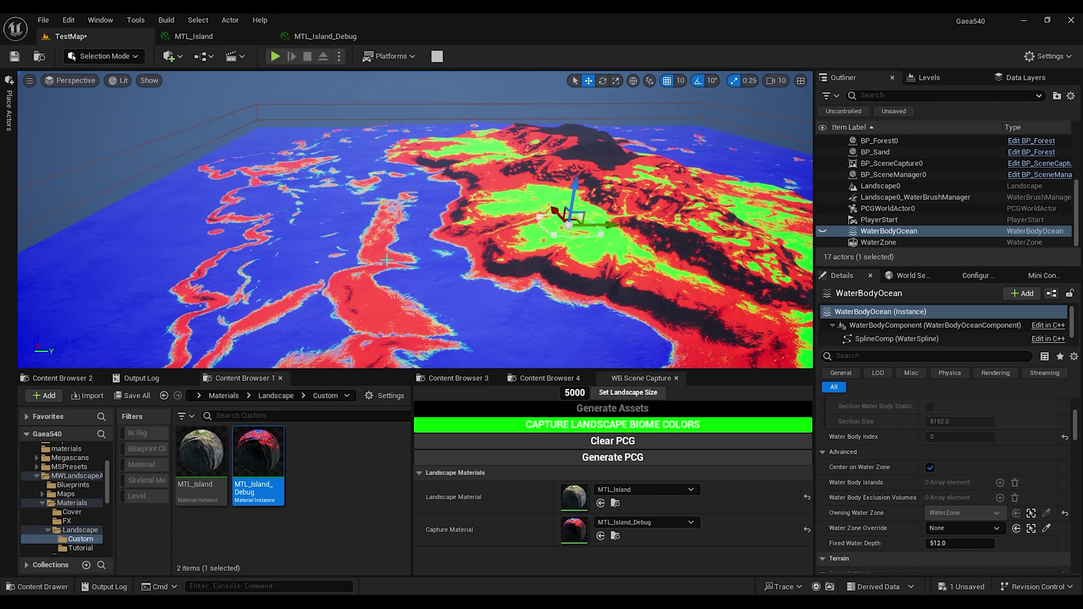
key(w)
mouse_move(543, 268)
right_down()
mouse_move(606, 265)
mouse_move(542, 267)
right_up()
click(881, 141)
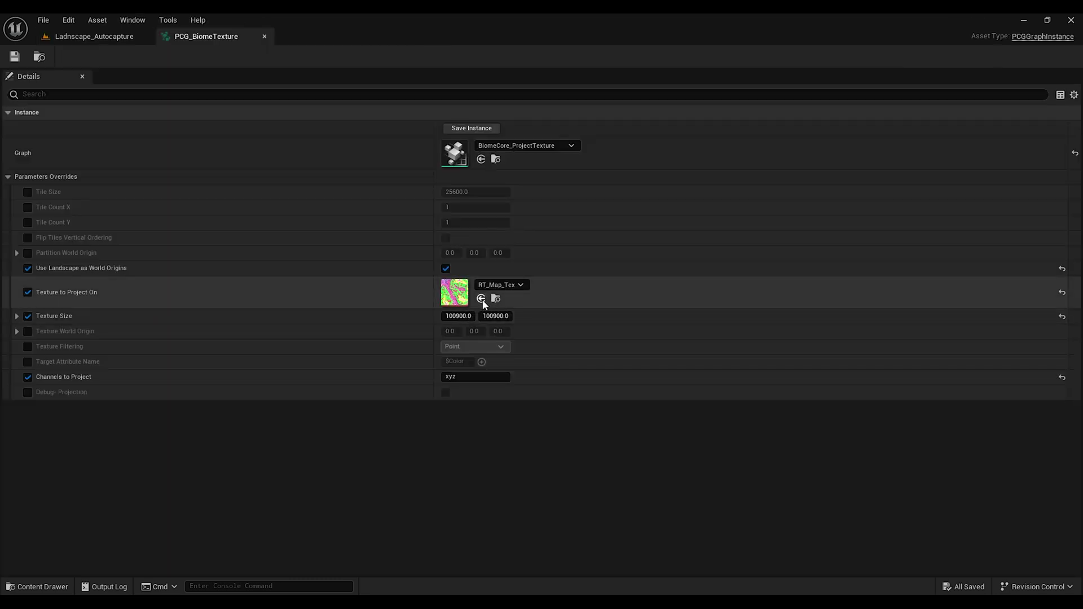
Step: In PCG_BiomeTexture, assign RenderTarget2D_Tex as the texture to project on and set the first Texture Size value to 100
click(481, 299)
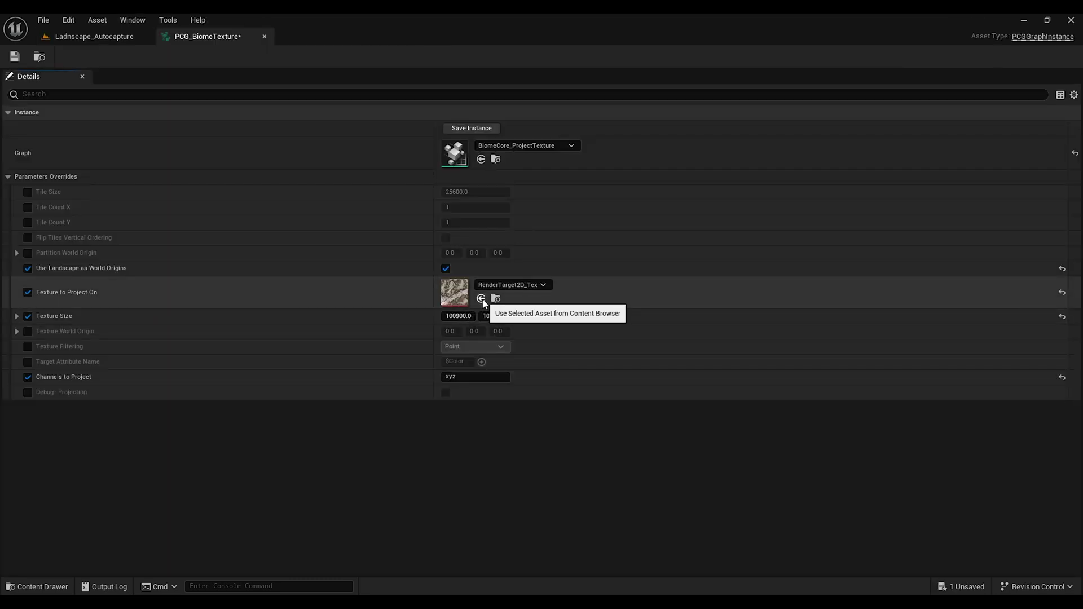
click(458, 316)
text(100)
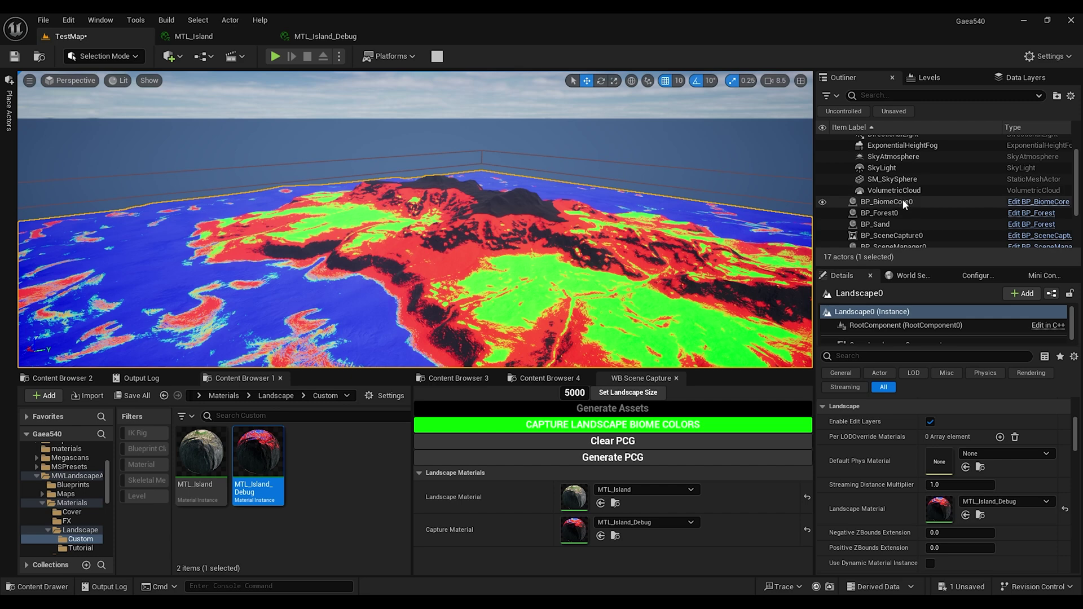
Step: Select BP_BiomeCore0 in the TestMap level and recapture the landscape biome colors
click(903, 202)
scroll(892, 220, down, 2)
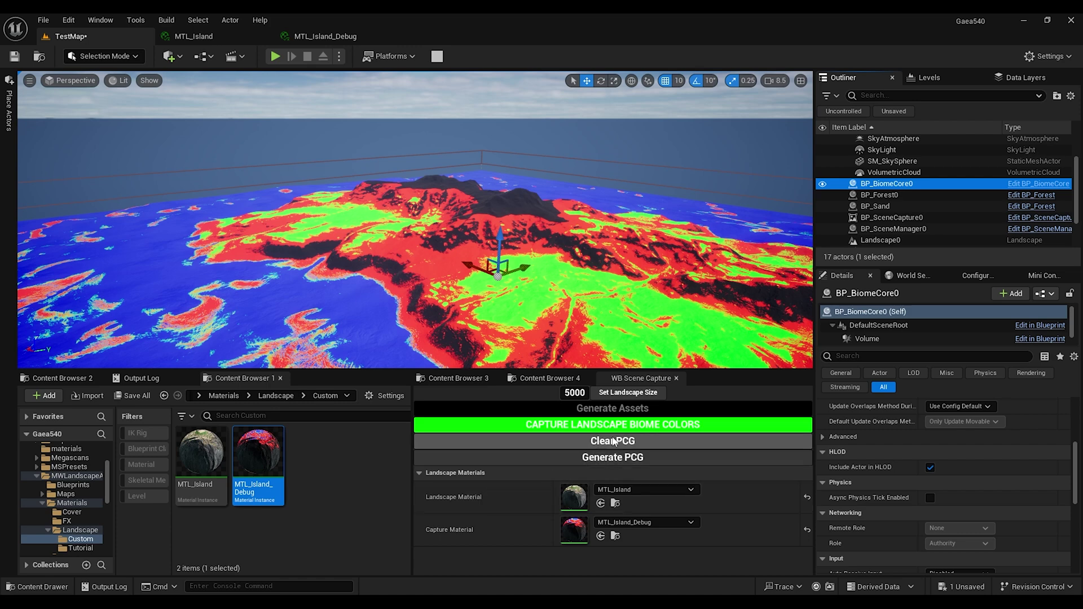
click(503, 430)
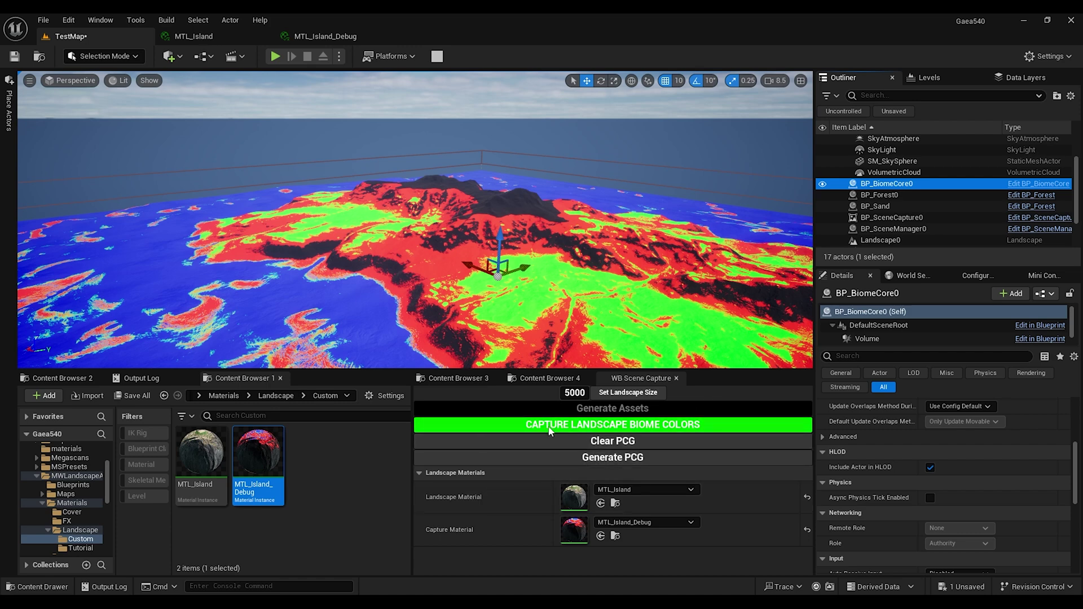